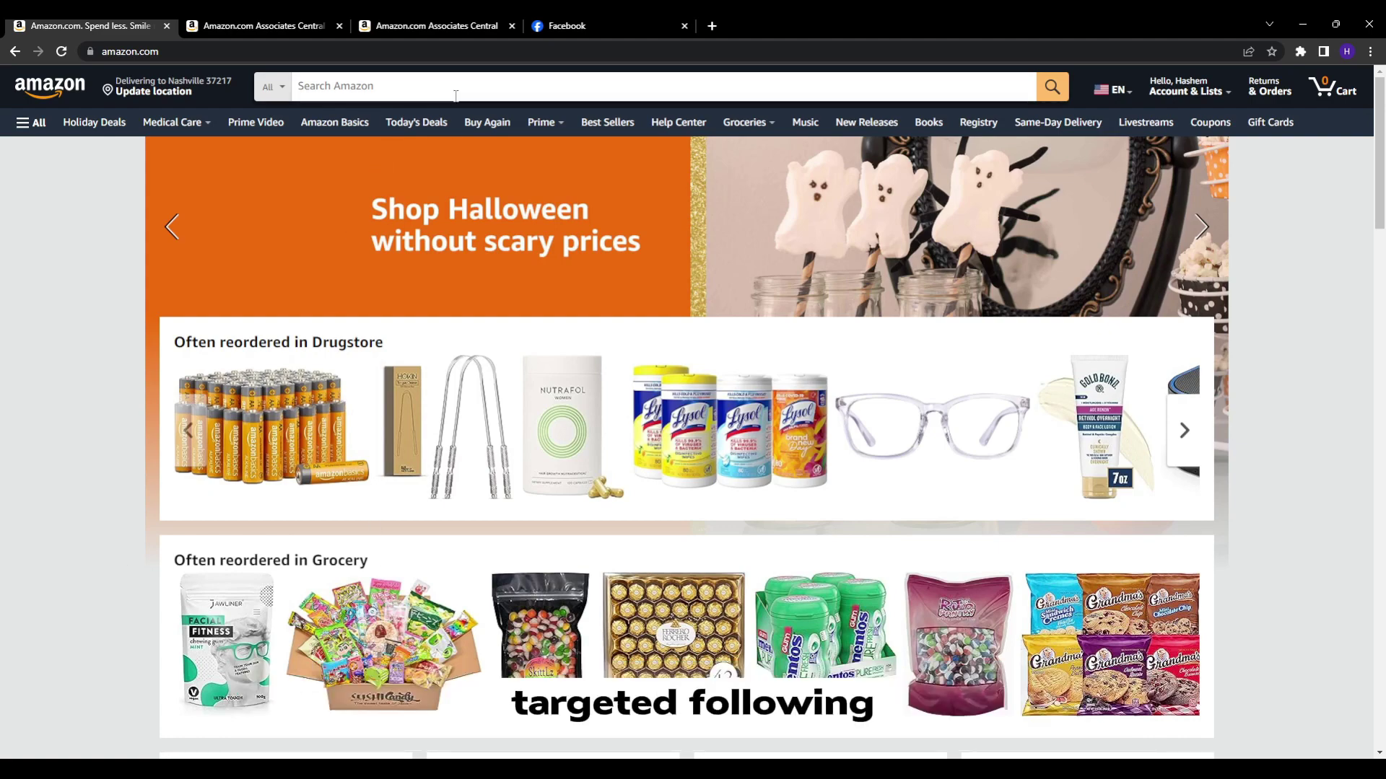
Look over the Camping Fun Facebook page and its page name
{"action": "left_click", "coordinate": [606, 28]}
{"action": "left_click_drag", "start_coordinate": [693, 216], "coordinate": [540, 215]}
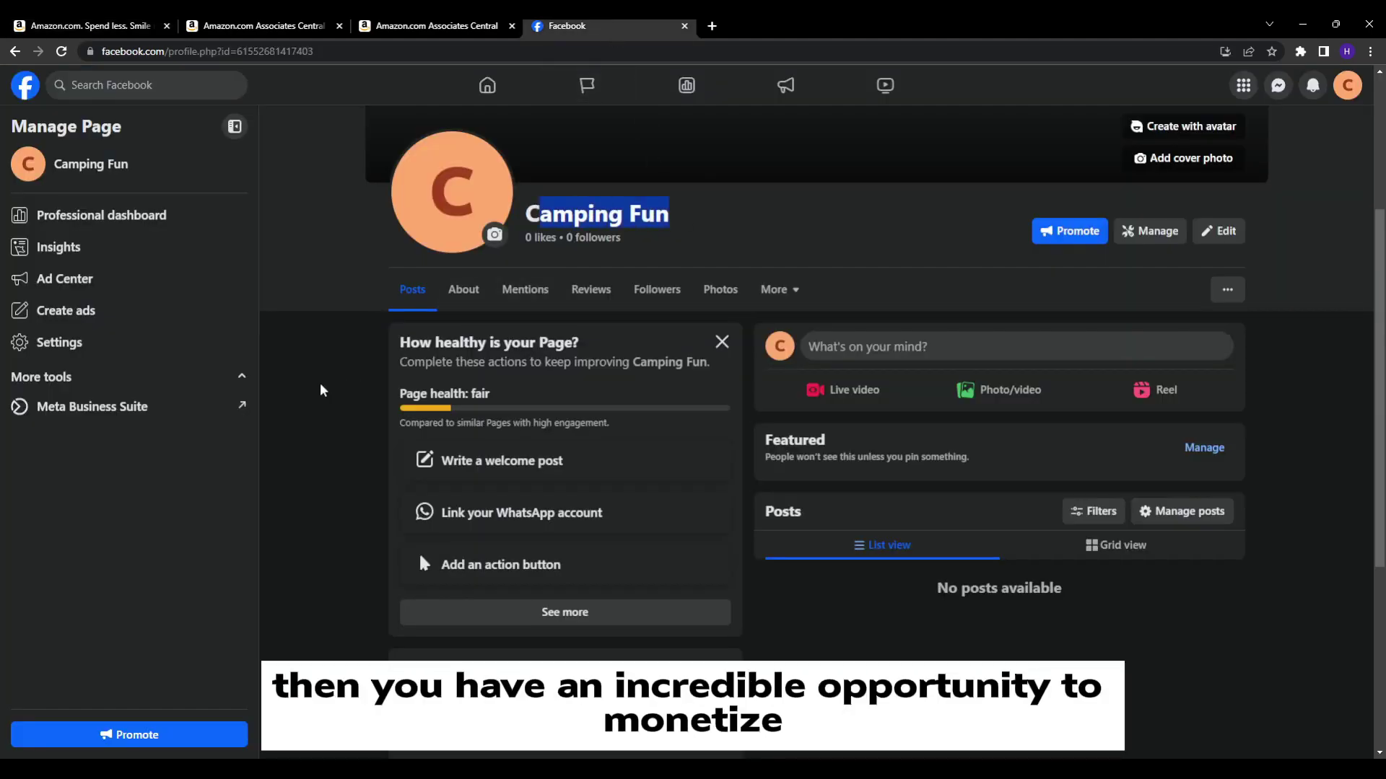
{"action": "left_click", "coordinate": [350, 436]}
{"action": "scroll", "coordinate": [350, 452], "scroll_direction": "down", "scroll_amount": 5}
{"action": "scroll", "coordinate": [339, 469], "scroll_direction": "up", "scroll_amount": 6}
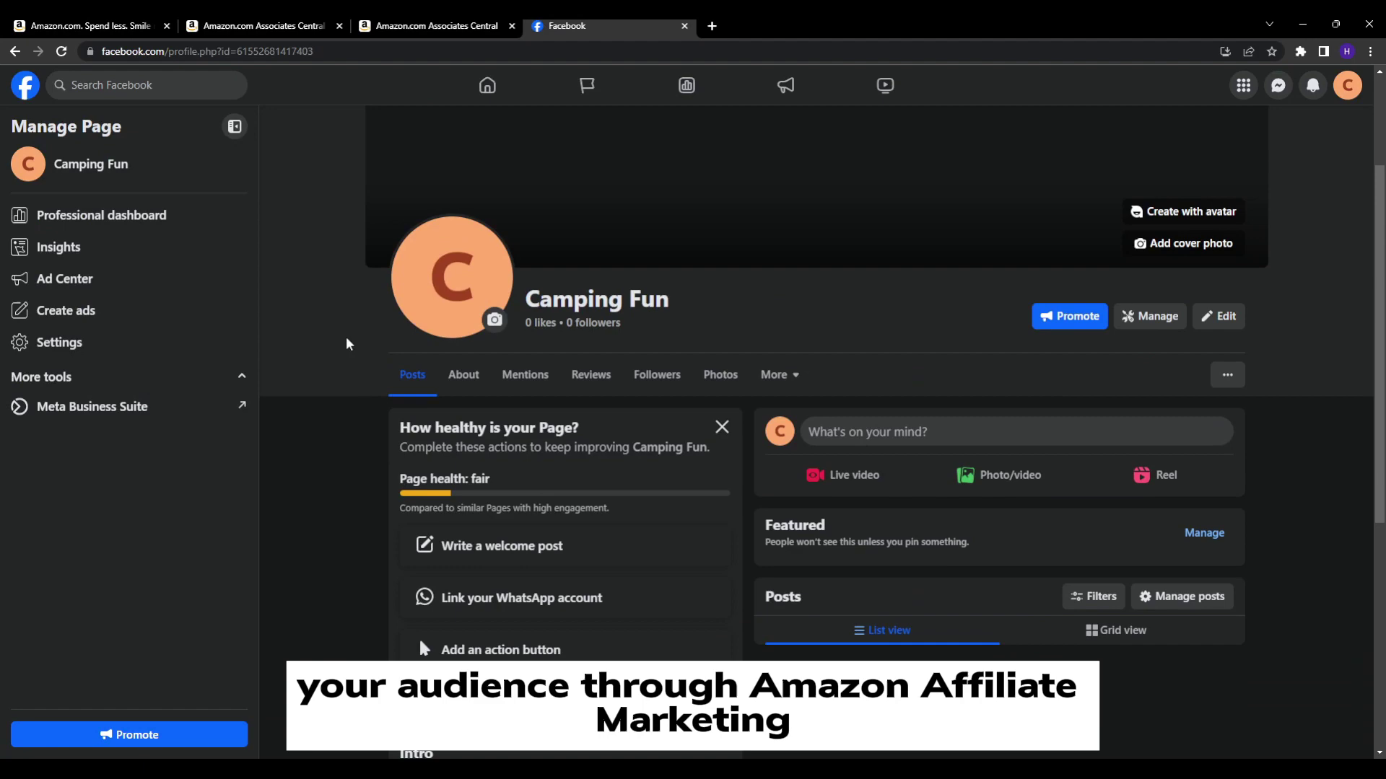
Return to the Amazon home page and browse its full department list
{"action": "left_click", "coordinate": [87, 25]}
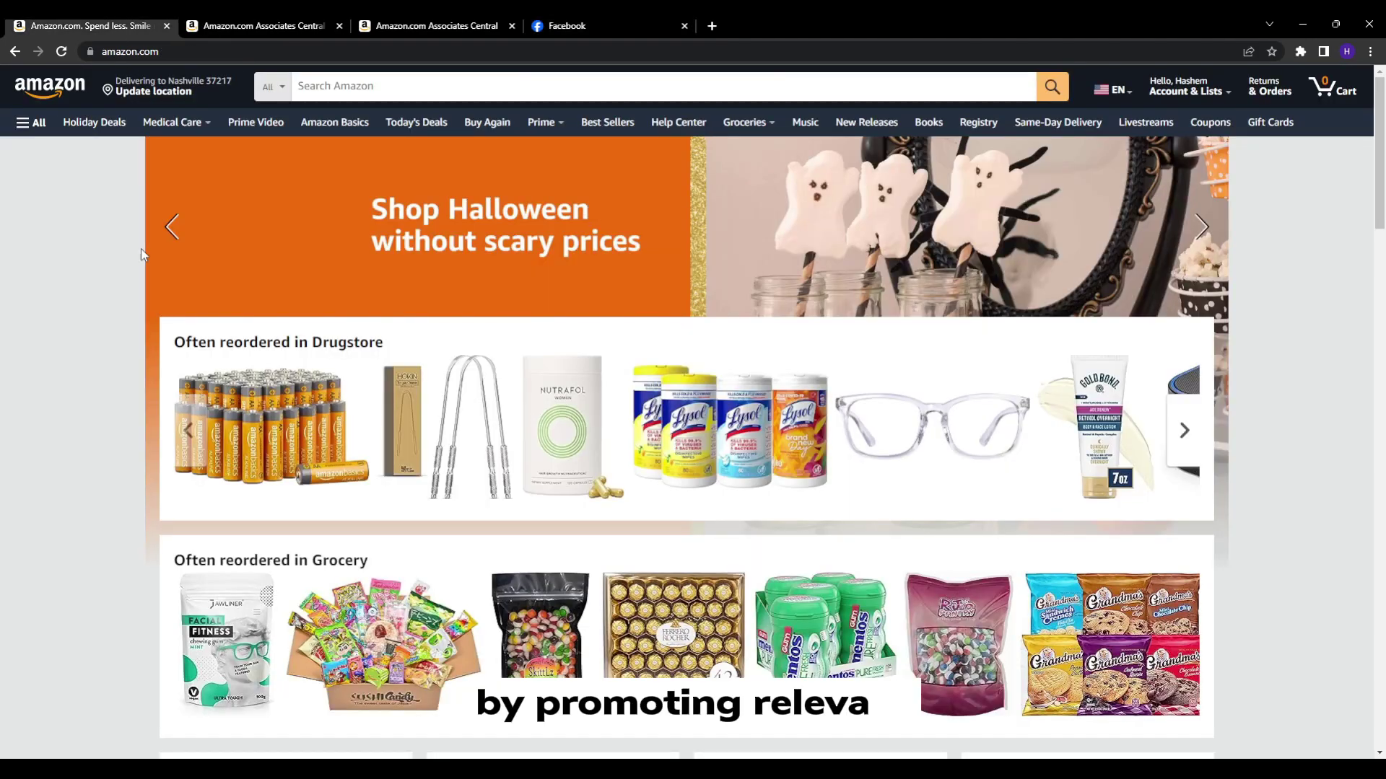
{"action": "left_click", "coordinate": [31, 122]}
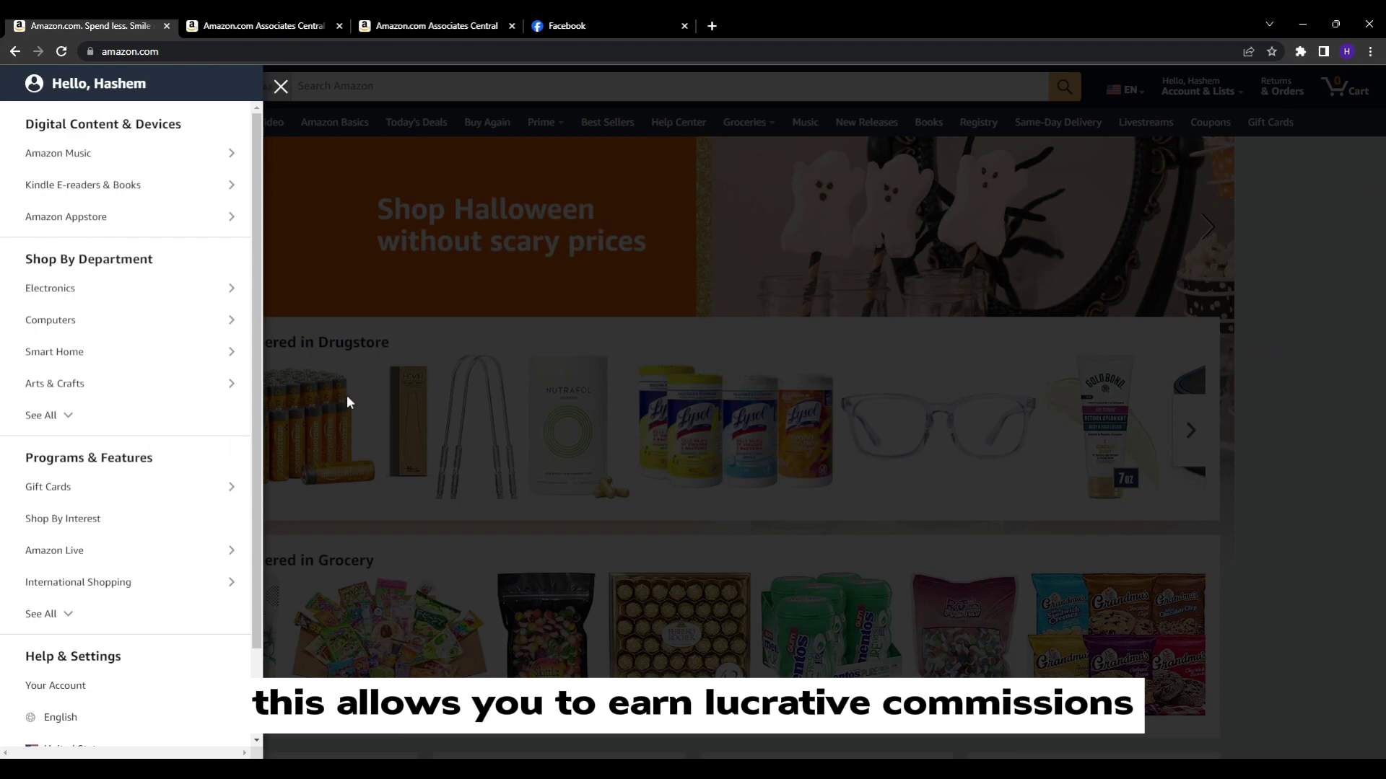
{"action": "left_click", "coordinate": [431, 398]}
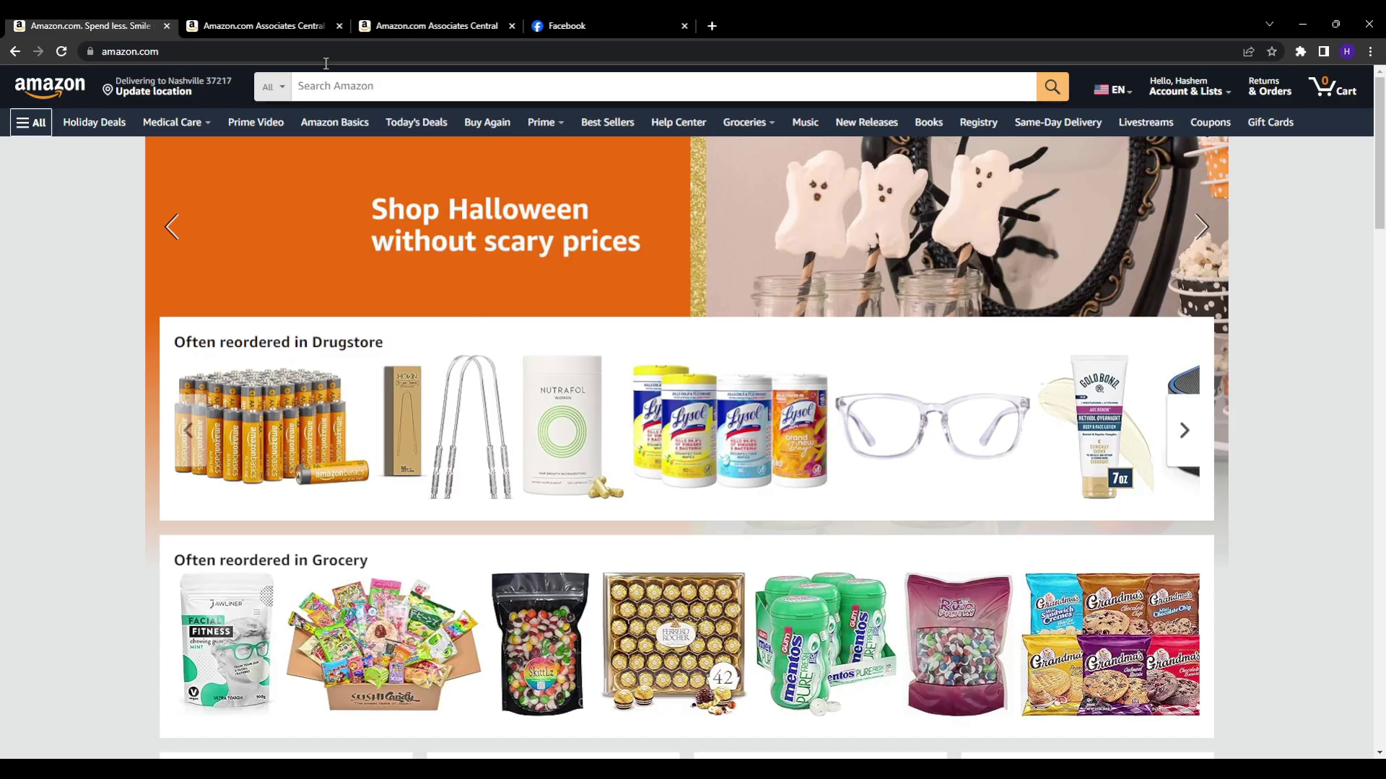
Check the Creating Your Amazon Associates Account form, then scroll through the Associates homepage
{"action": "left_click", "coordinate": [317, 34]}
{"action": "left_click_drag", "start_coordinate": [537, 132], "coordinate": [859, 129]}
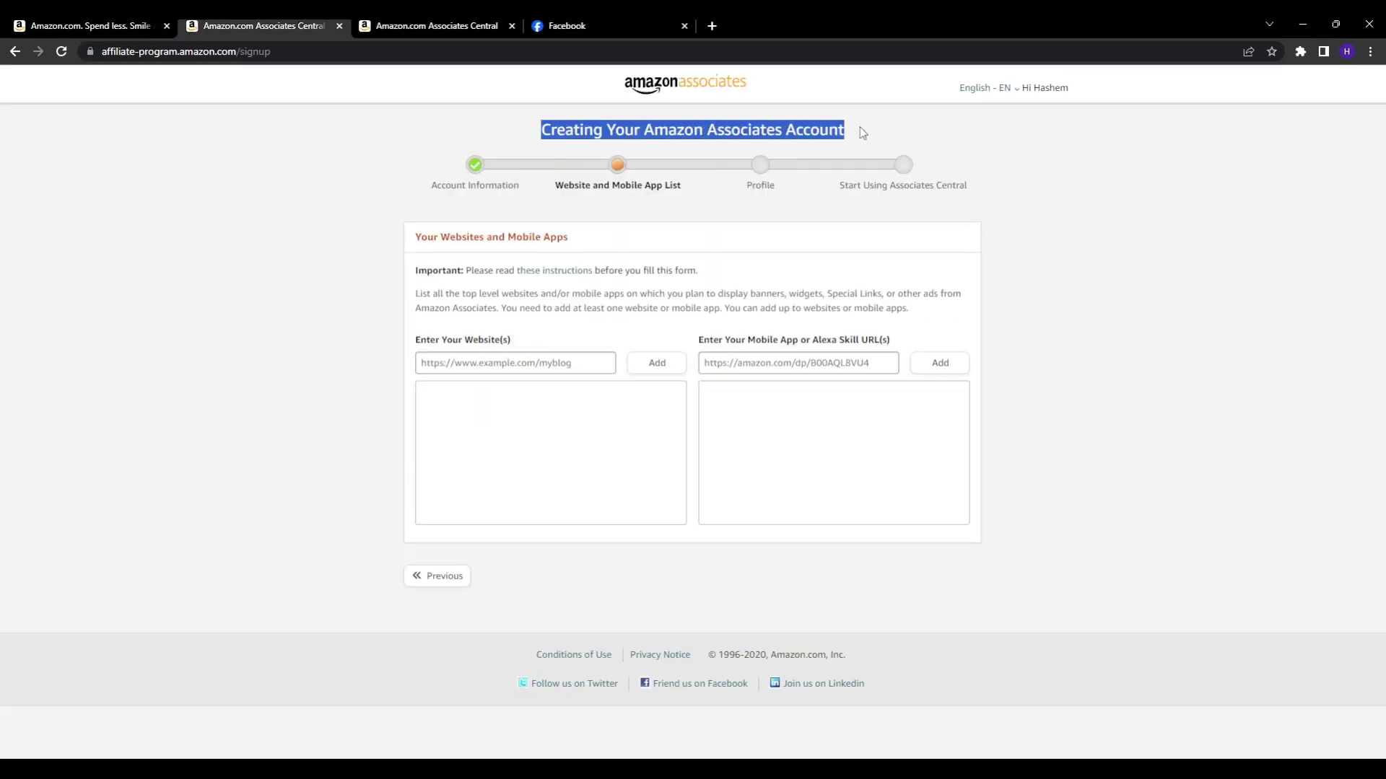
{"action": "left_click", "coordinate": [1112, 271]}
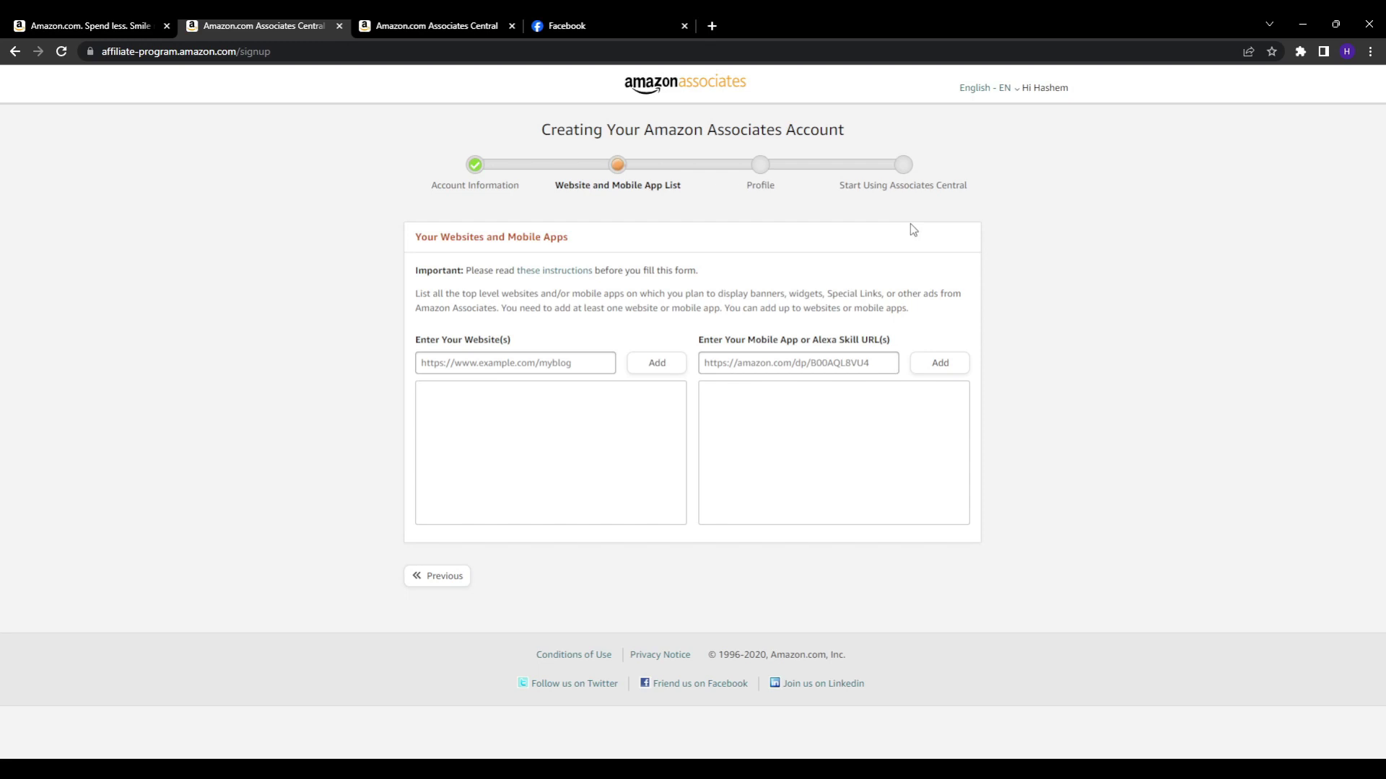
{"action": "left_click", "coordinate": [394, 26]}
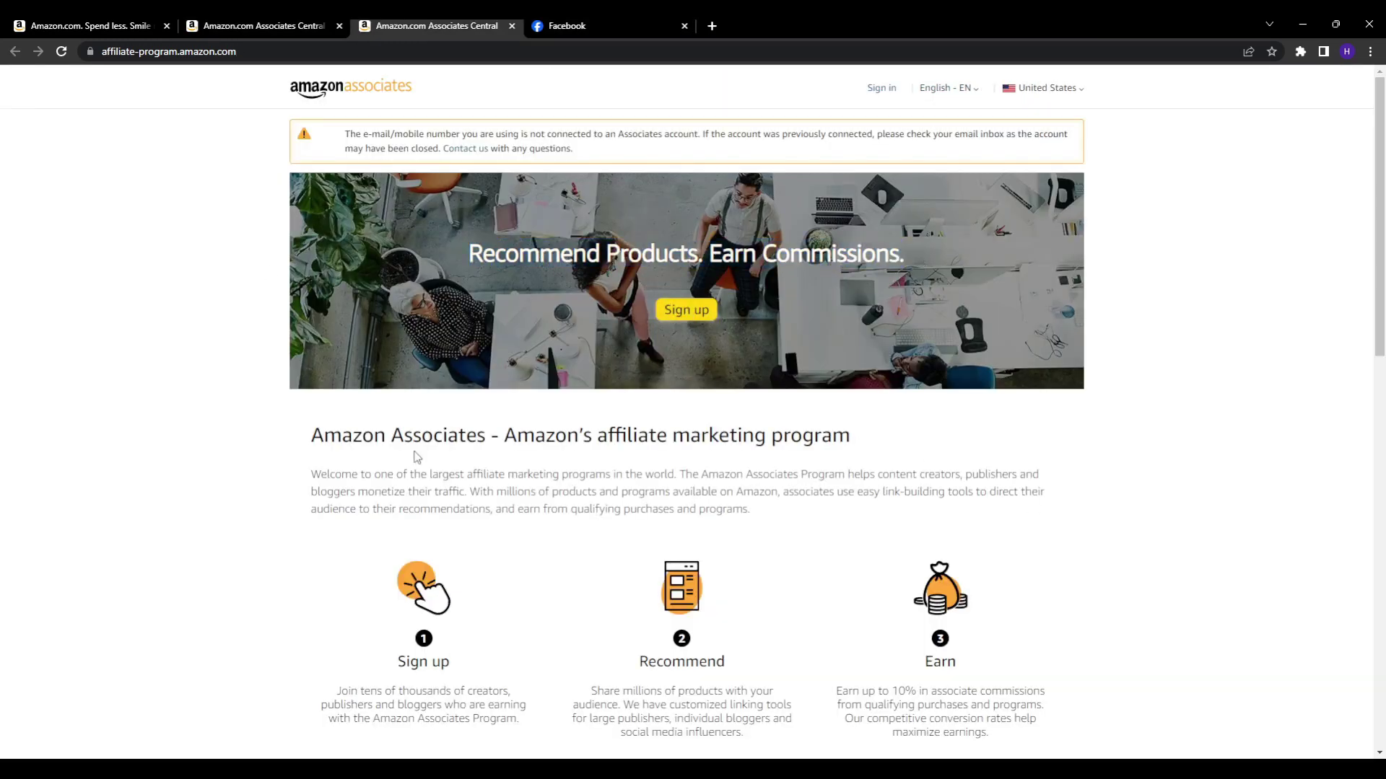
{"action": "scroll", "coordinate": [417, 462], "scroll_direction": "down", "scroll_amount": 2}
{"action": "scroll", "coordinate": [278, 486], "scroll_direction": "down", "scroll_amount": 7}
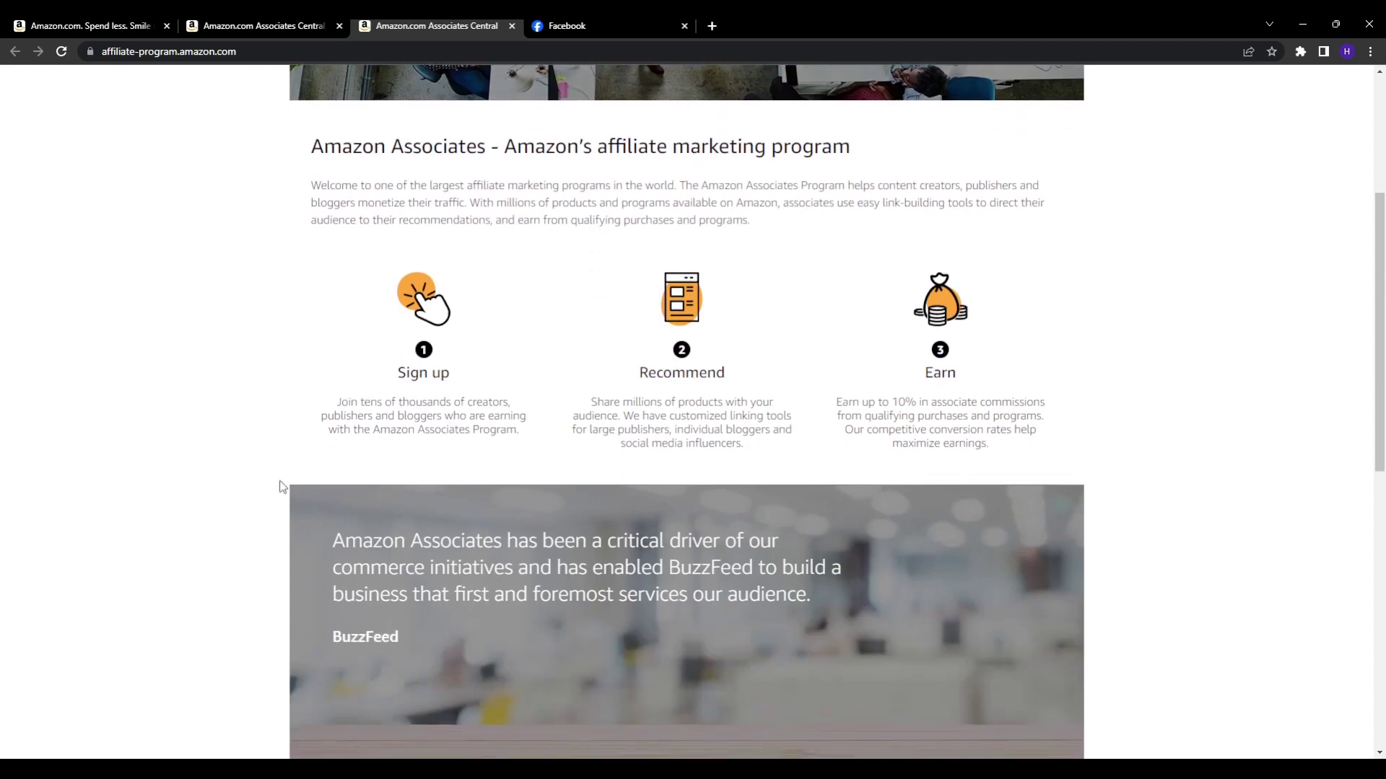
{"action": "scroll", "coordinate": [185, 444], "scroll_direction": "down", "scroll_amount": 3}
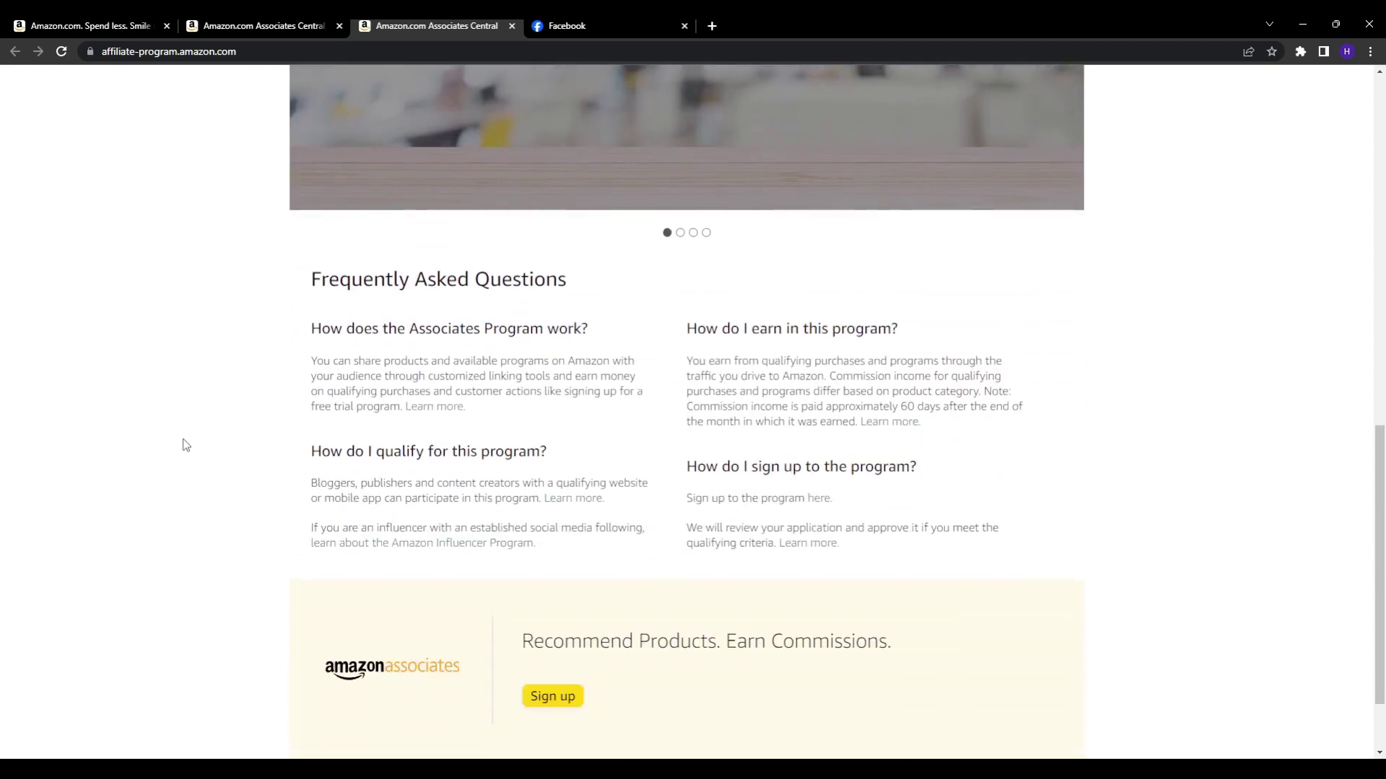
Go back to the signup form at its Enter Your Website(s) field
{"action": "left_click", "coordinate": [238, 26]}
{"action": "left_click_drag", "start_coordinate": [526, 344], "coordinate": [389, 340]}
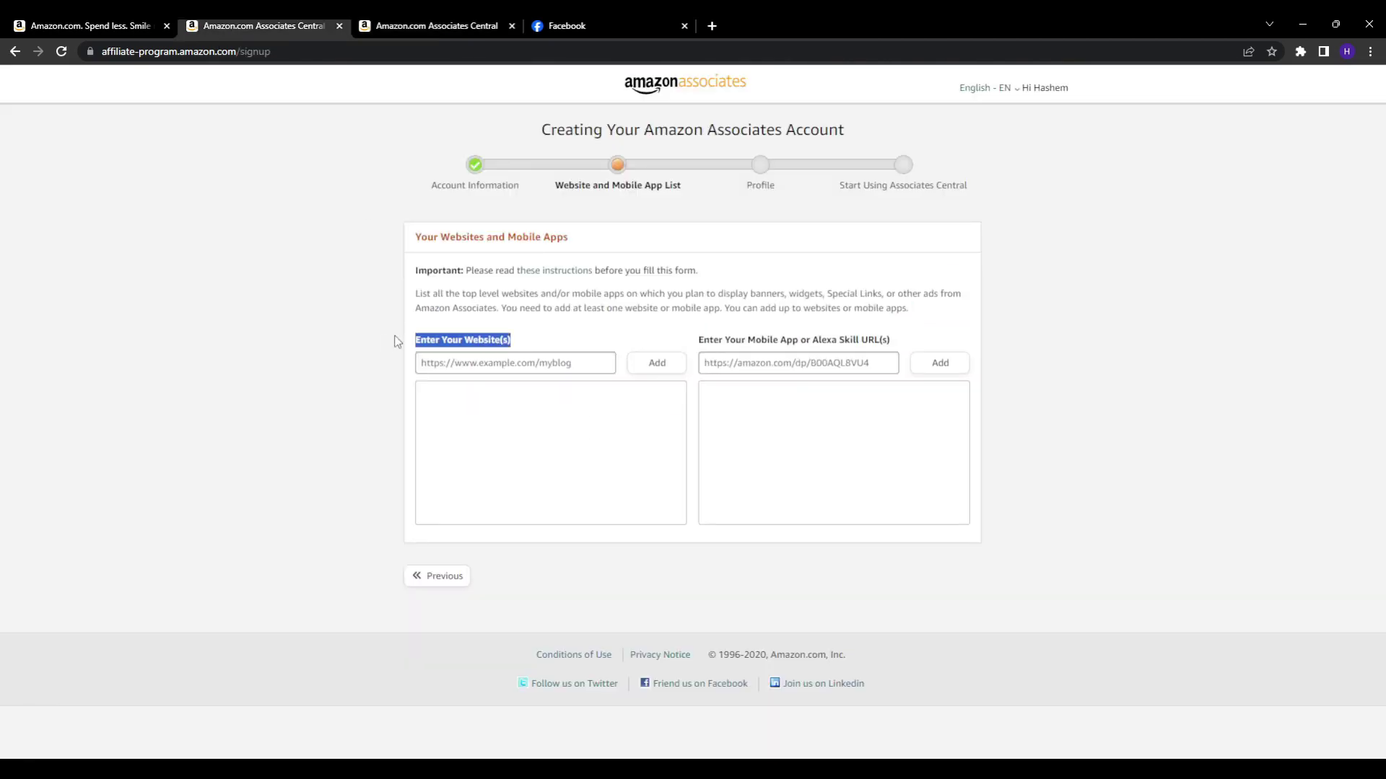
{"action": "left_click", "coordinate": [390, 340]}
{"action": "left_click", "coordinate": [567, 25]}
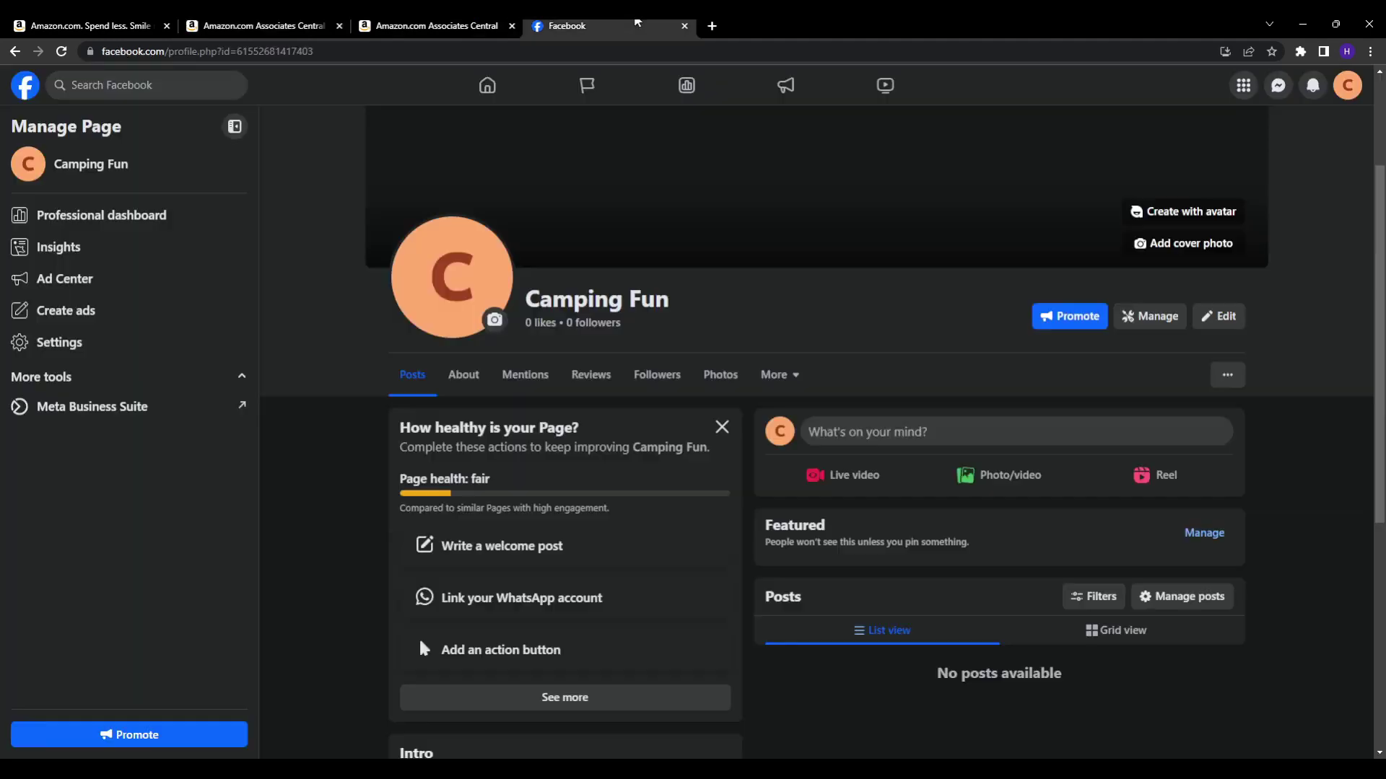
{"action": "left_click", "coordinate": [253, 26]}
{"action": "left_click", "coordinate": [570, 368]}
{"action": "key", "text": "ctrl+v"}
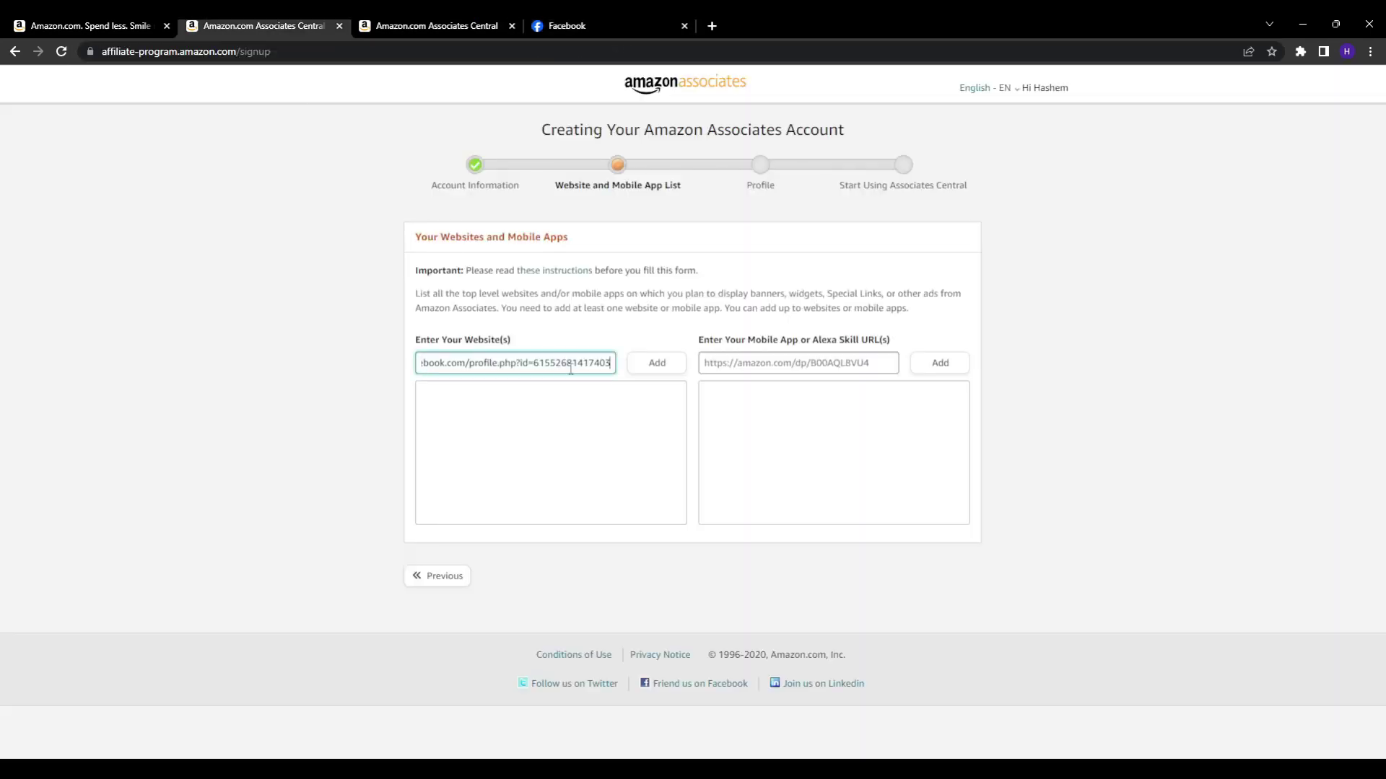
{"action": "left_click", "coordinate": [653, 363]}
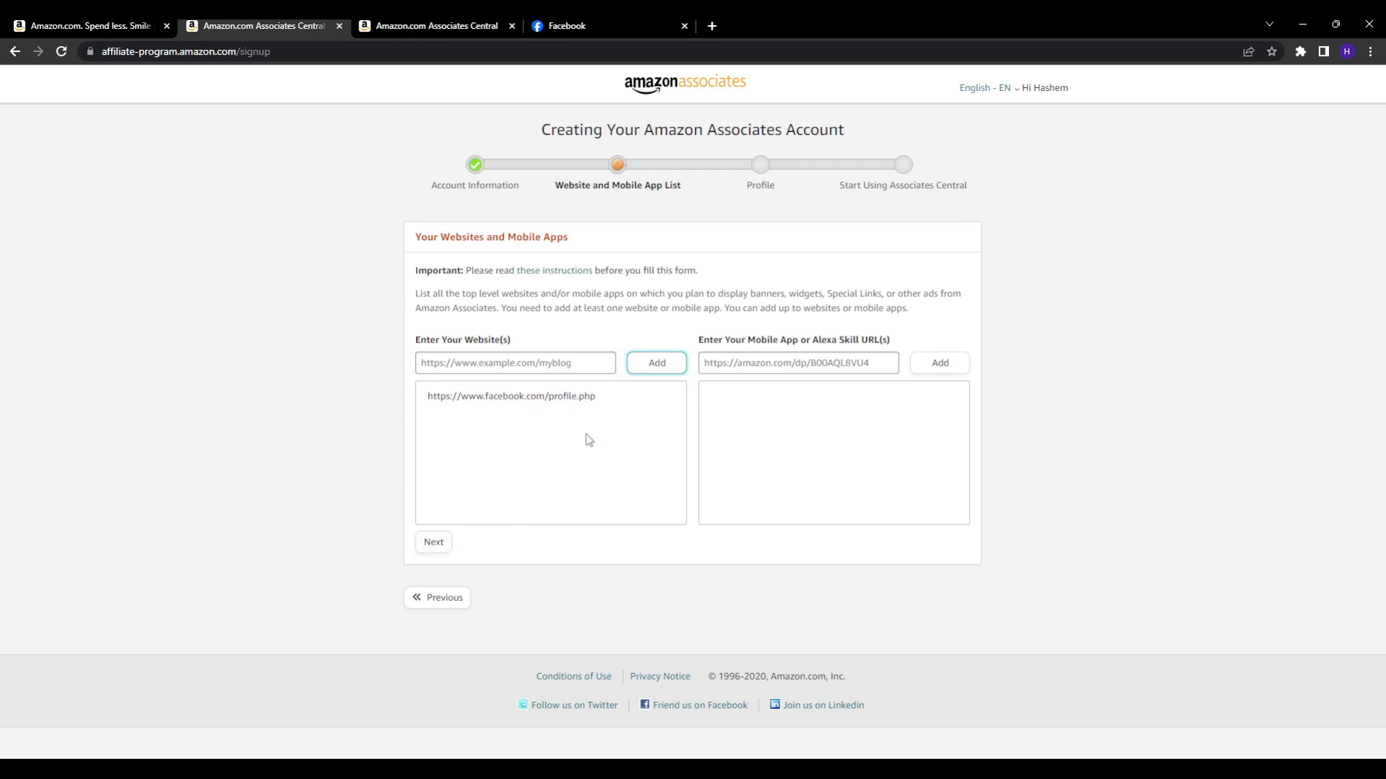
{"action": "double_click", "coordinate": [770, 181]}
{"action": "left_click", "coordinate": [803, 180]}
Review the Camping Fun Facebook page, then return to the Amazon home tab with Ctrl+1
{"action": "left_click", "coordinate": [566, 25]}
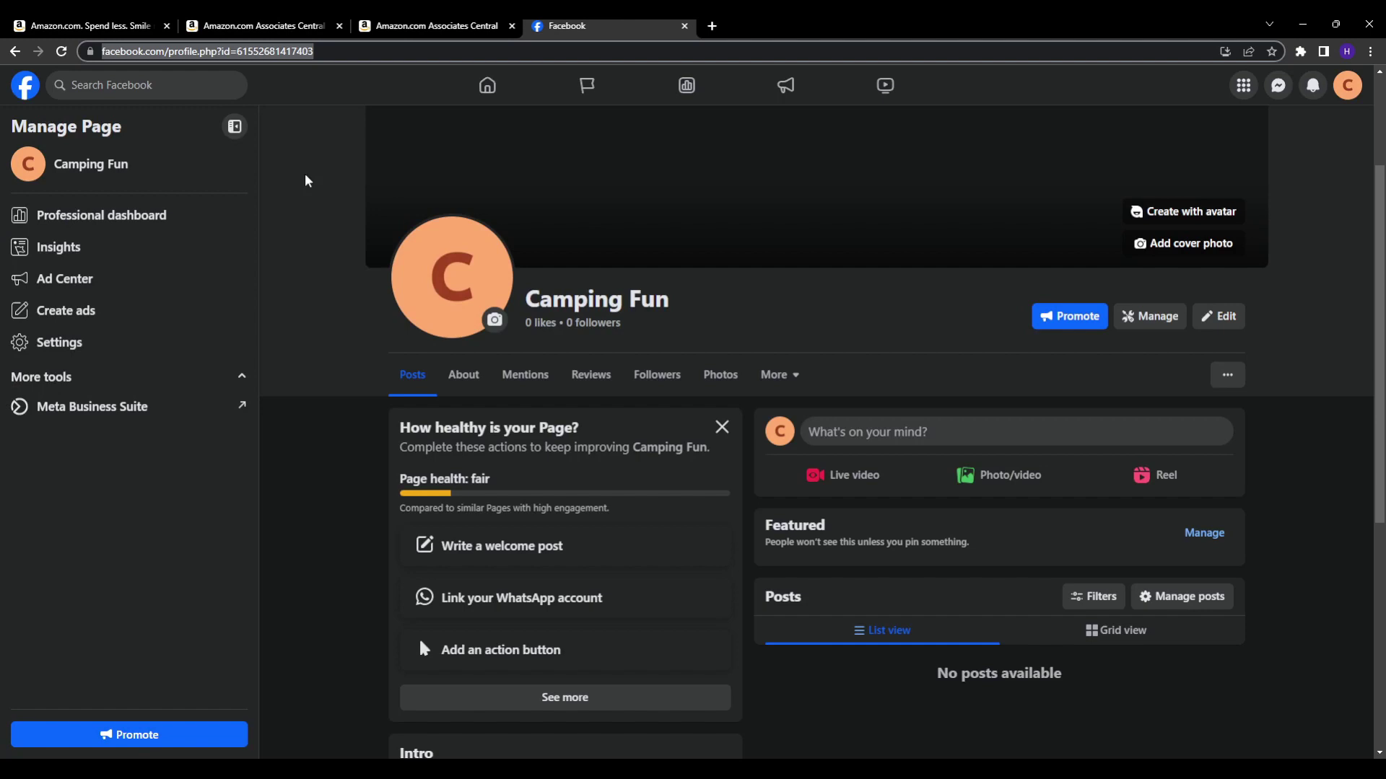
{"action": "left_click", "coordinate": [167, 171]}
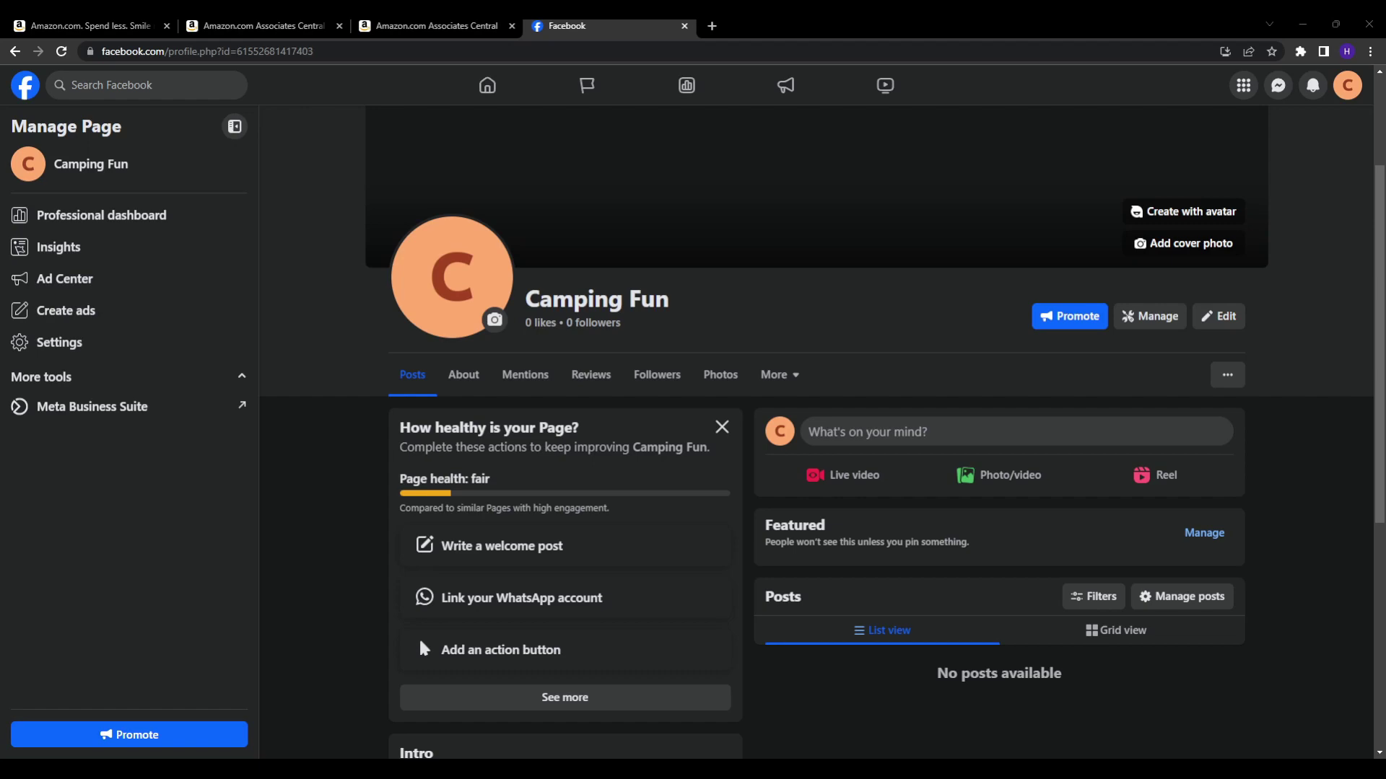
{"action": "key", "text": "ctrl+1"}
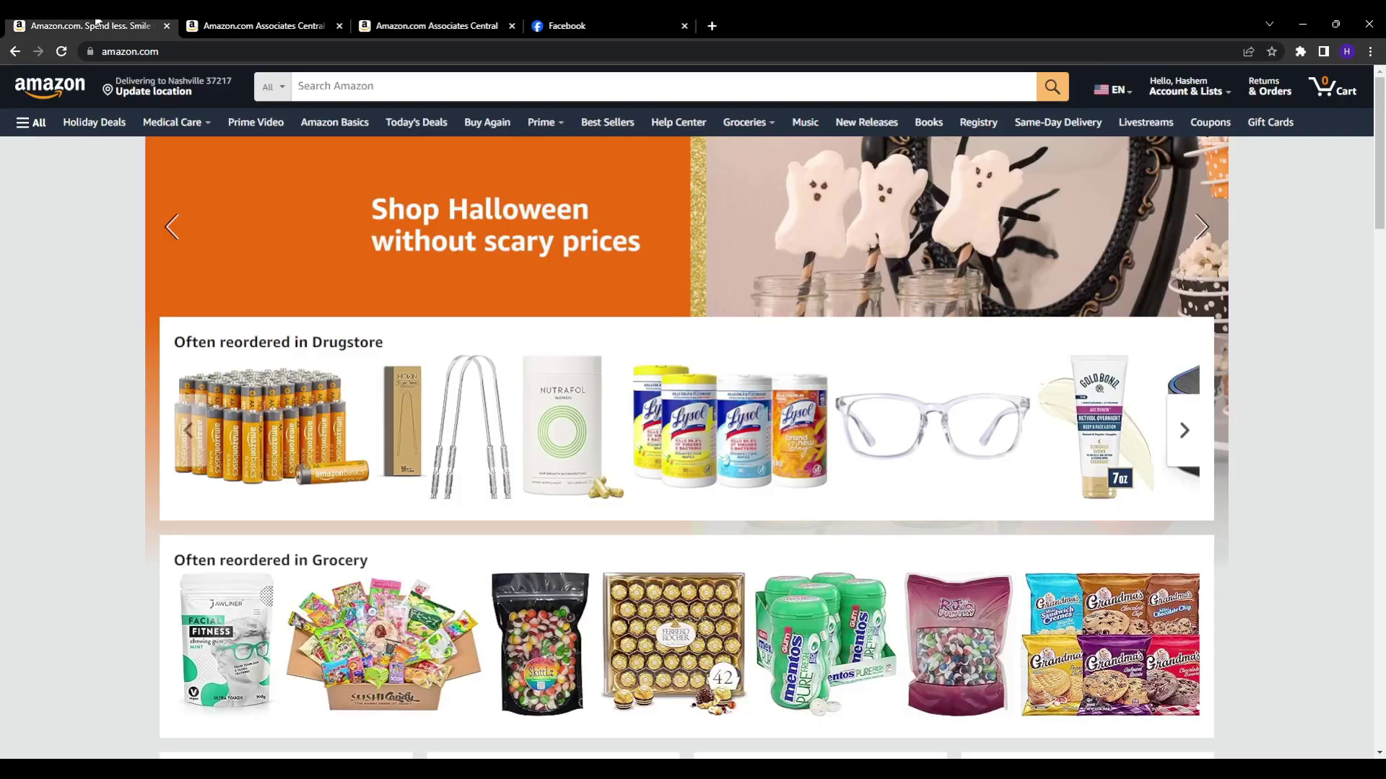
Browse Amazon's full department list, then close it
{"action": "left_click", "coordinate": [24, 131]}
{"action": "scroll", "coordinate": [170, 394], "scroll_direction": "down", "scroll_amount": 3}
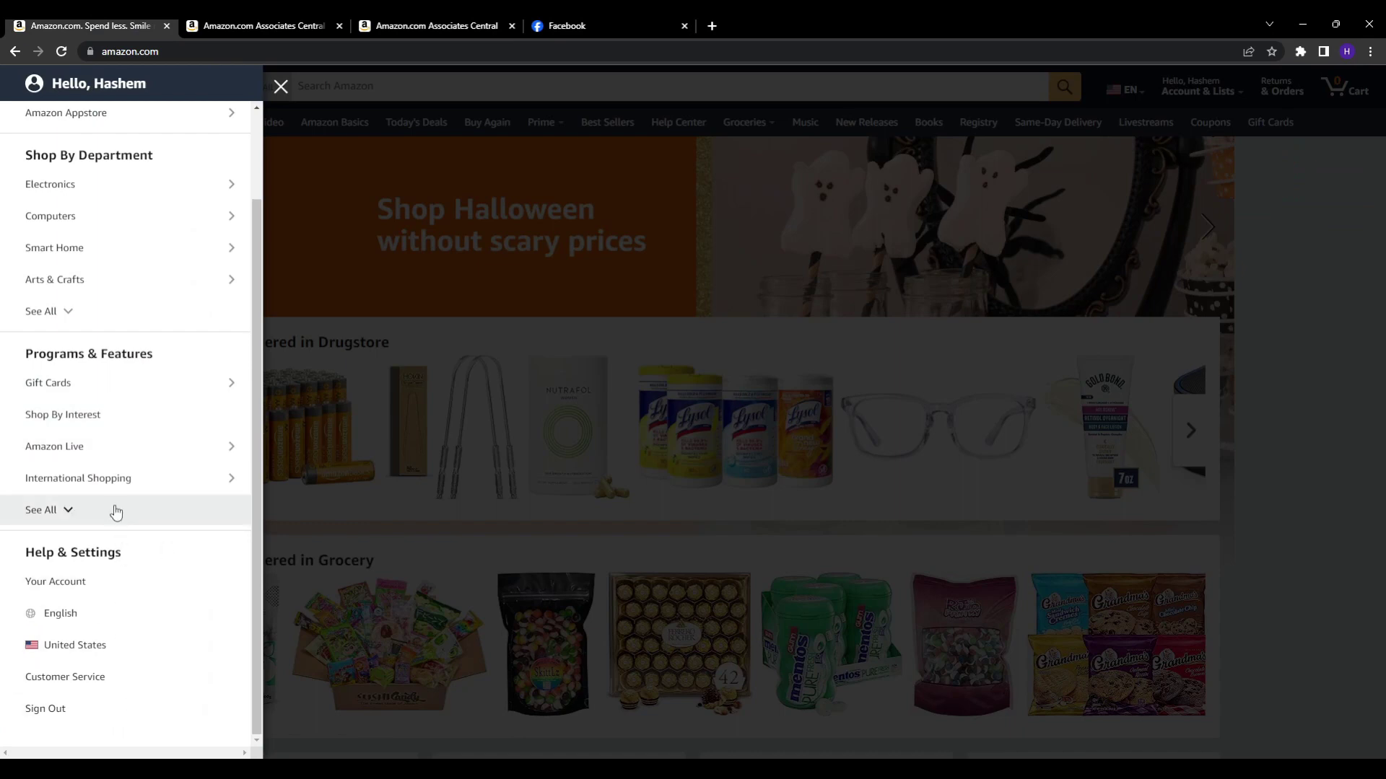
{"action": "scroll", "coordinate": [115, 513], "scroll_direction": "up", "scroll_amount": 3}
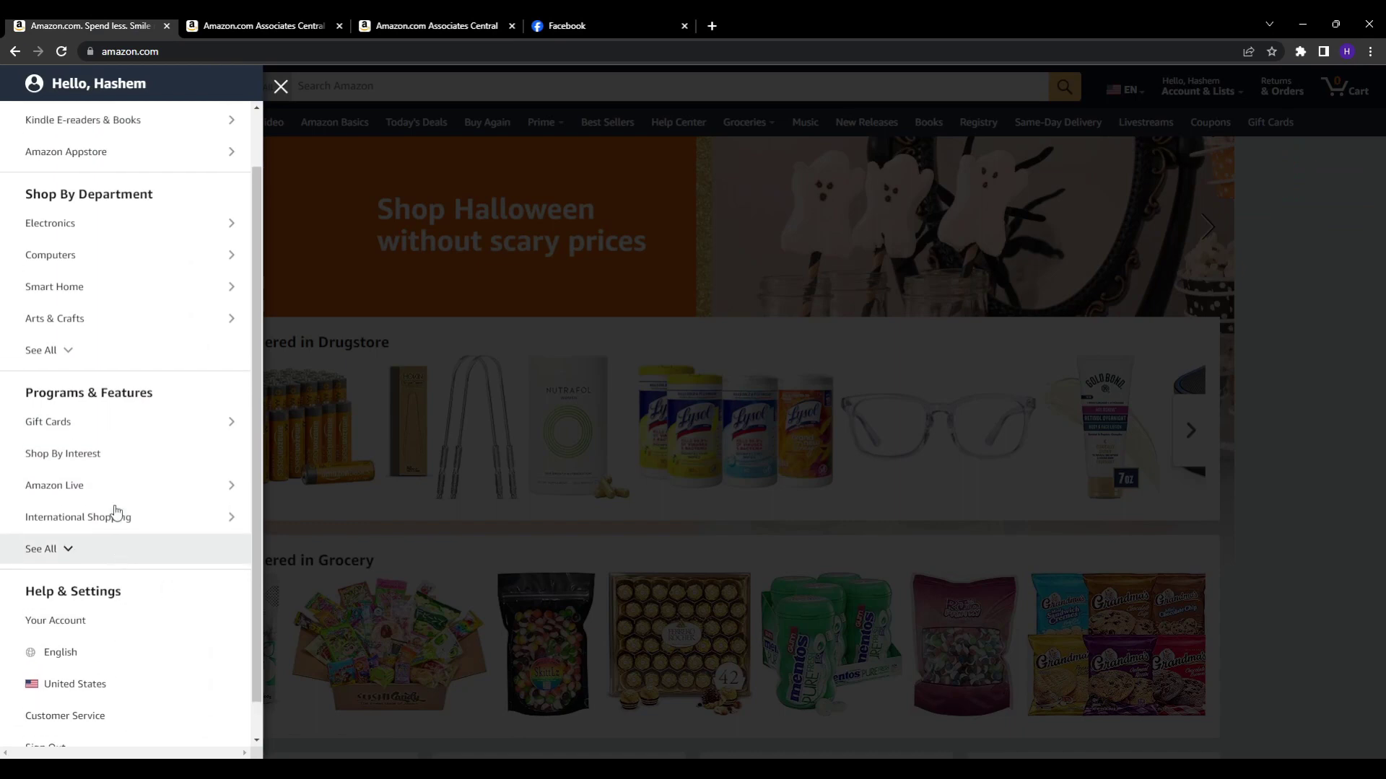
{"action": "left_click", "coordinate": [381, 390]}
Scroll the Associates homepage, check the signup websites list, then go to Amazon's homepage
{"action": "left_click", "coordinate": [433, 26]}
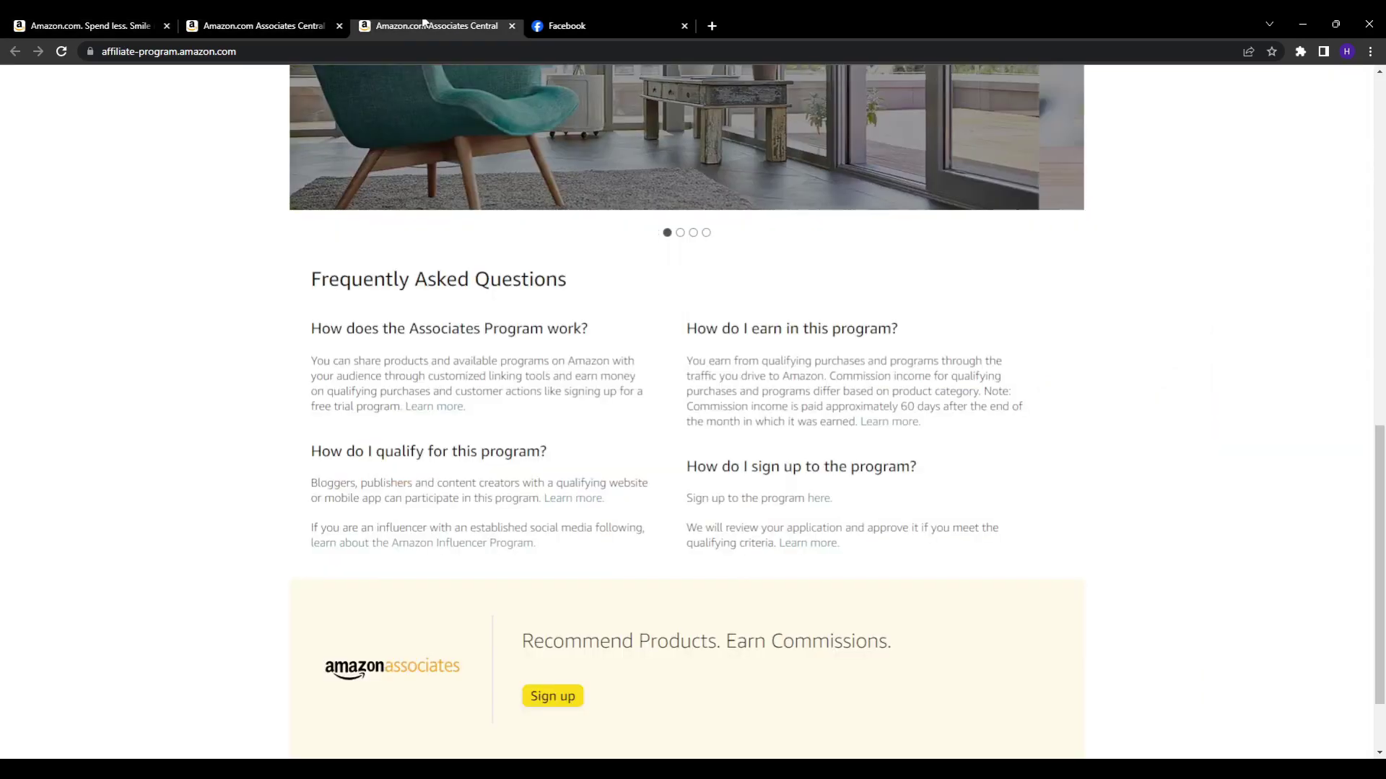
{"action": "scroll", "coordinate": [179, 361], "scroll_direction": "down", "scroll_amount": 2}
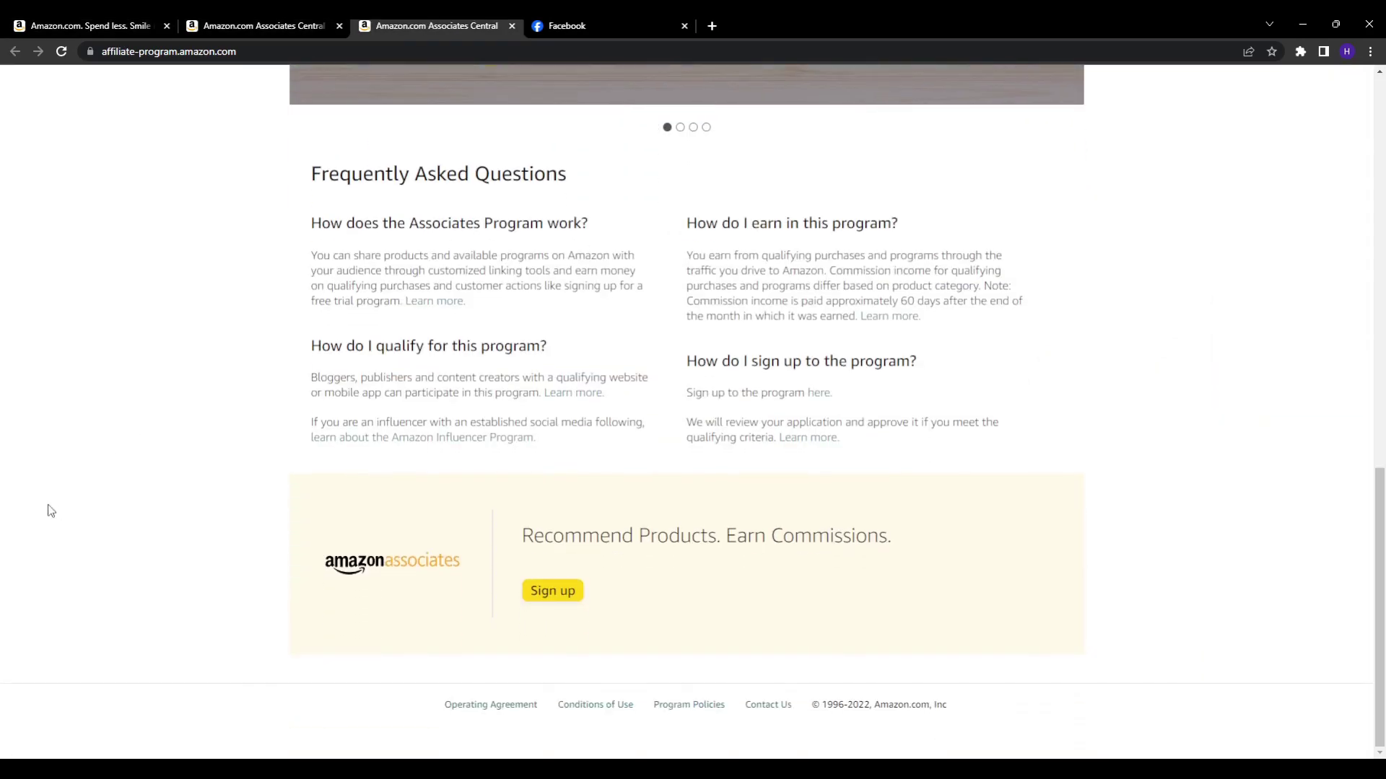
{"action": "scroll", "coordinate": [51, 510], "scroll_direction": "up", "scroll_amount": 15}
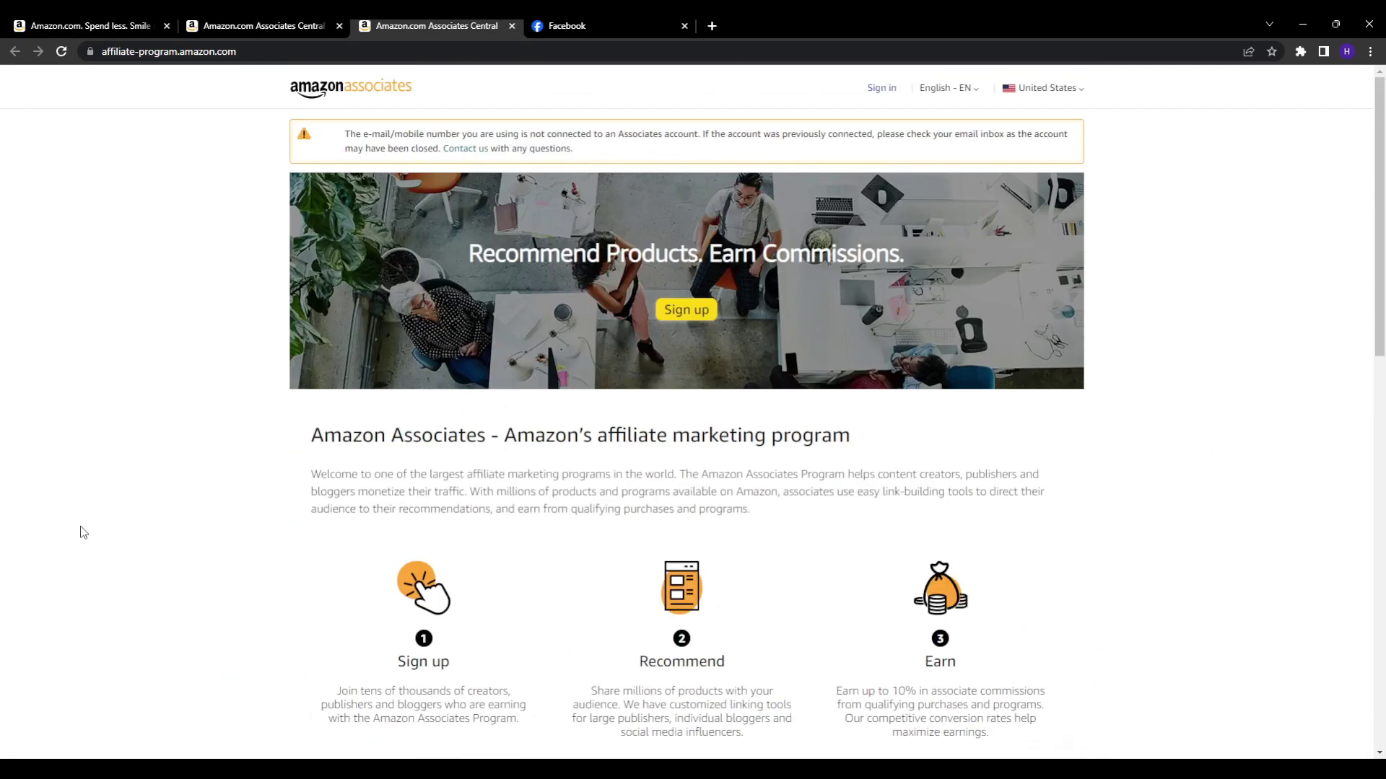
{"action": "scroll", "coordinate": [81, 528], "scroll_direction": "down", "scroll_amount": 5}
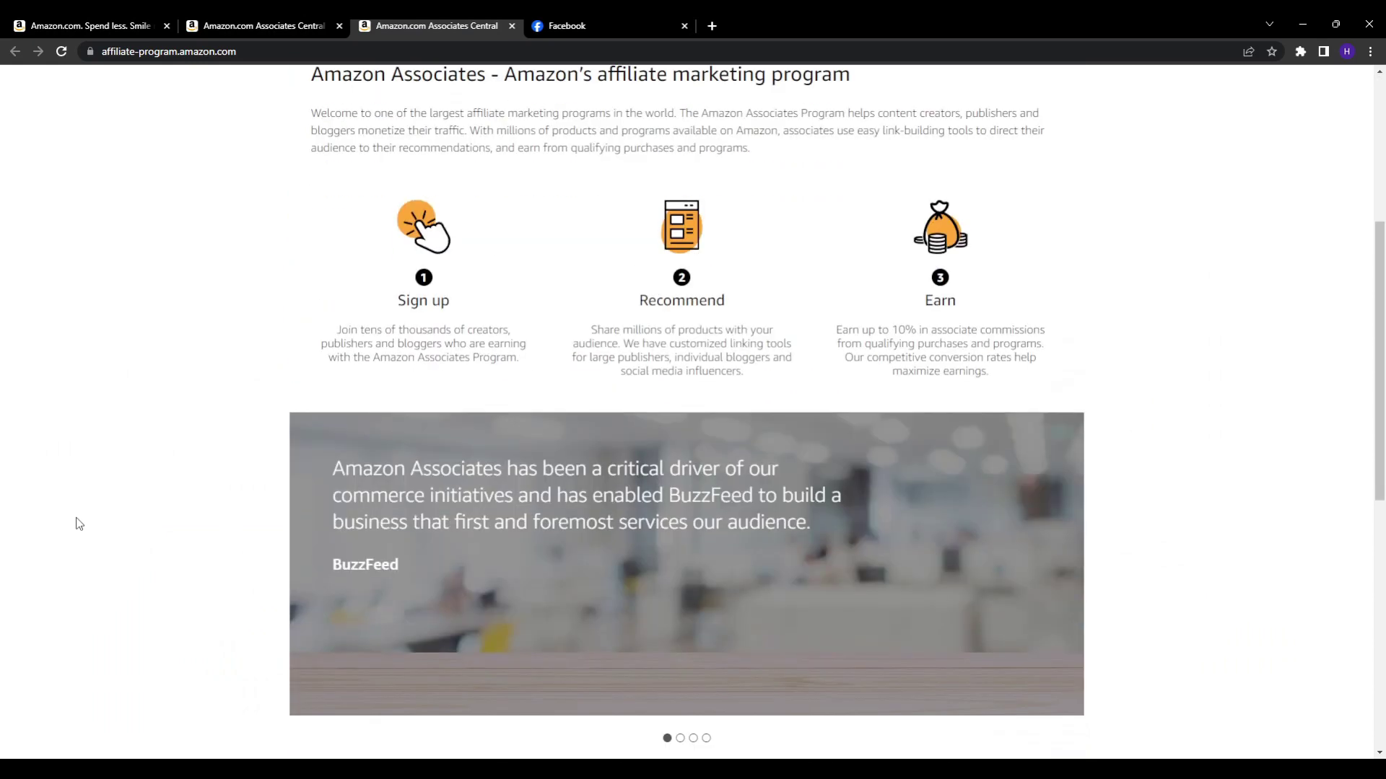
{"action": "scroll", "coordinate": [76, 519], "scroll_direction": "up", "scroll_amount": 4}
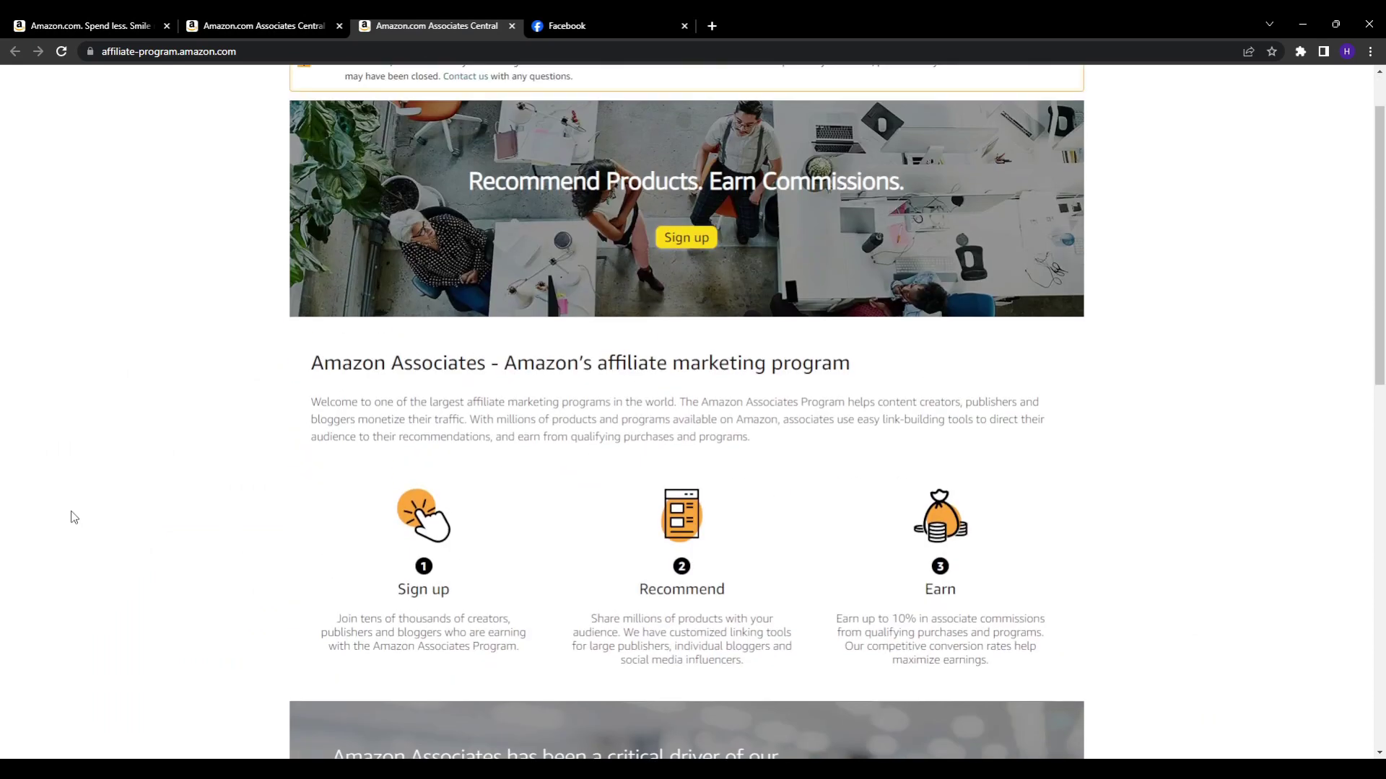
{"action": "left_click", "coordinate": [231, 25]}
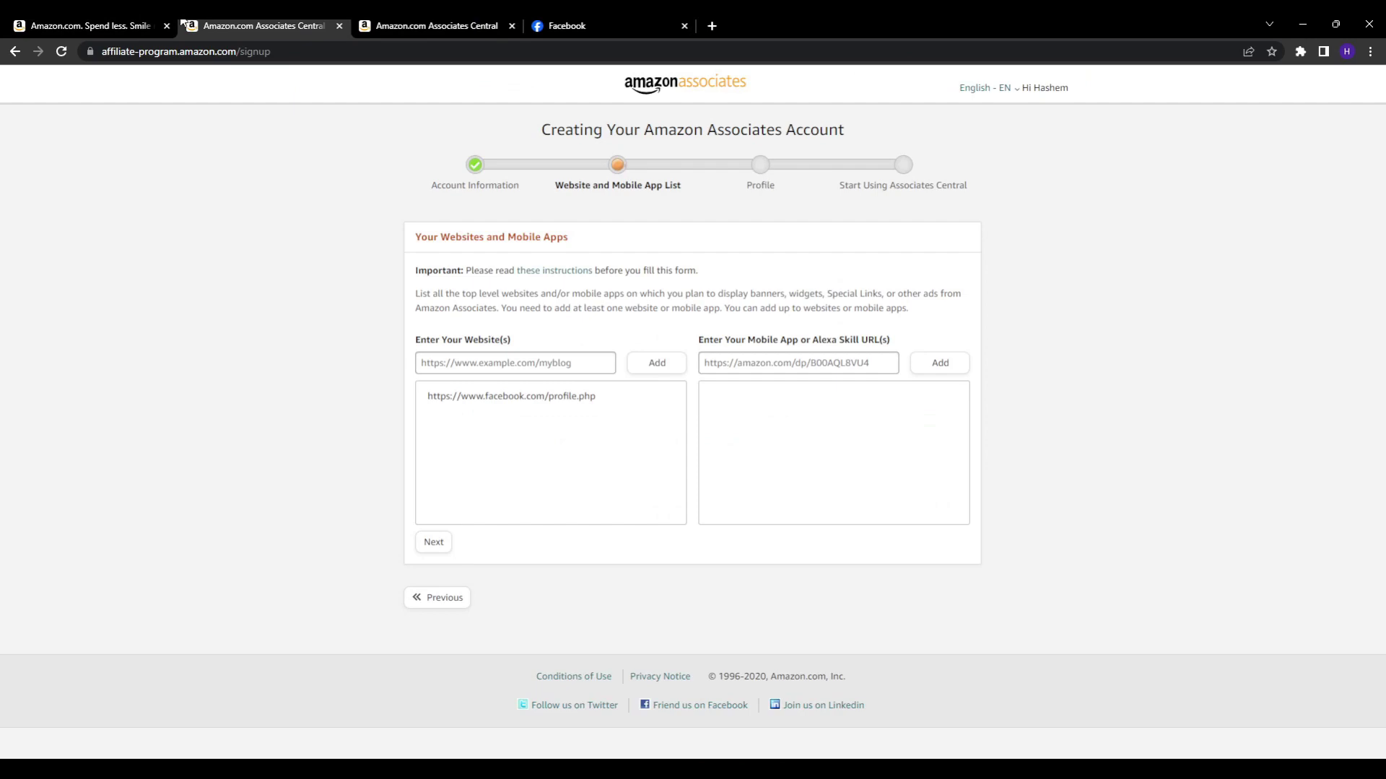
{"action": "left_click", "coordinate": [153, 25]}
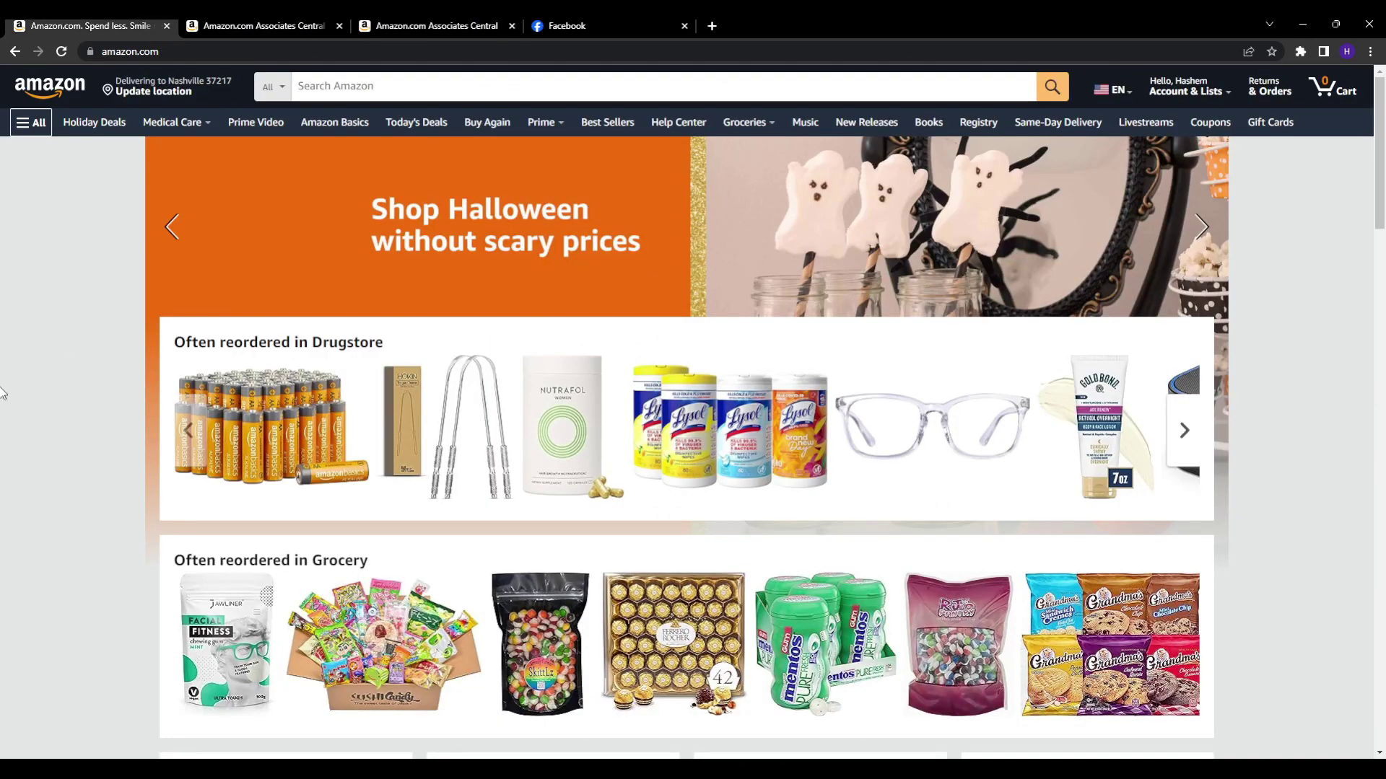
Search Amazon for "Camping gear"
{"action": "left_click", "coordinate": [365, 86]}
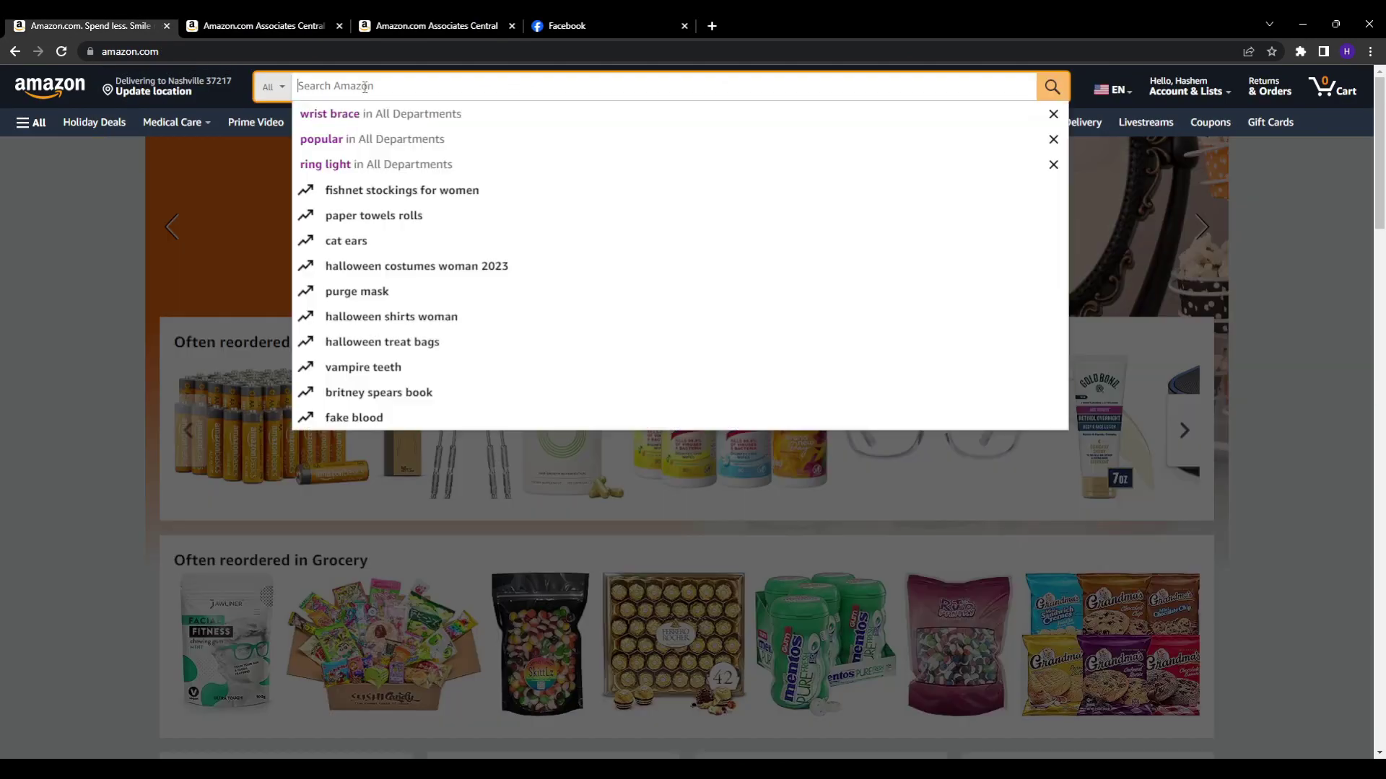
{"action": "type", "text": "Camping"}
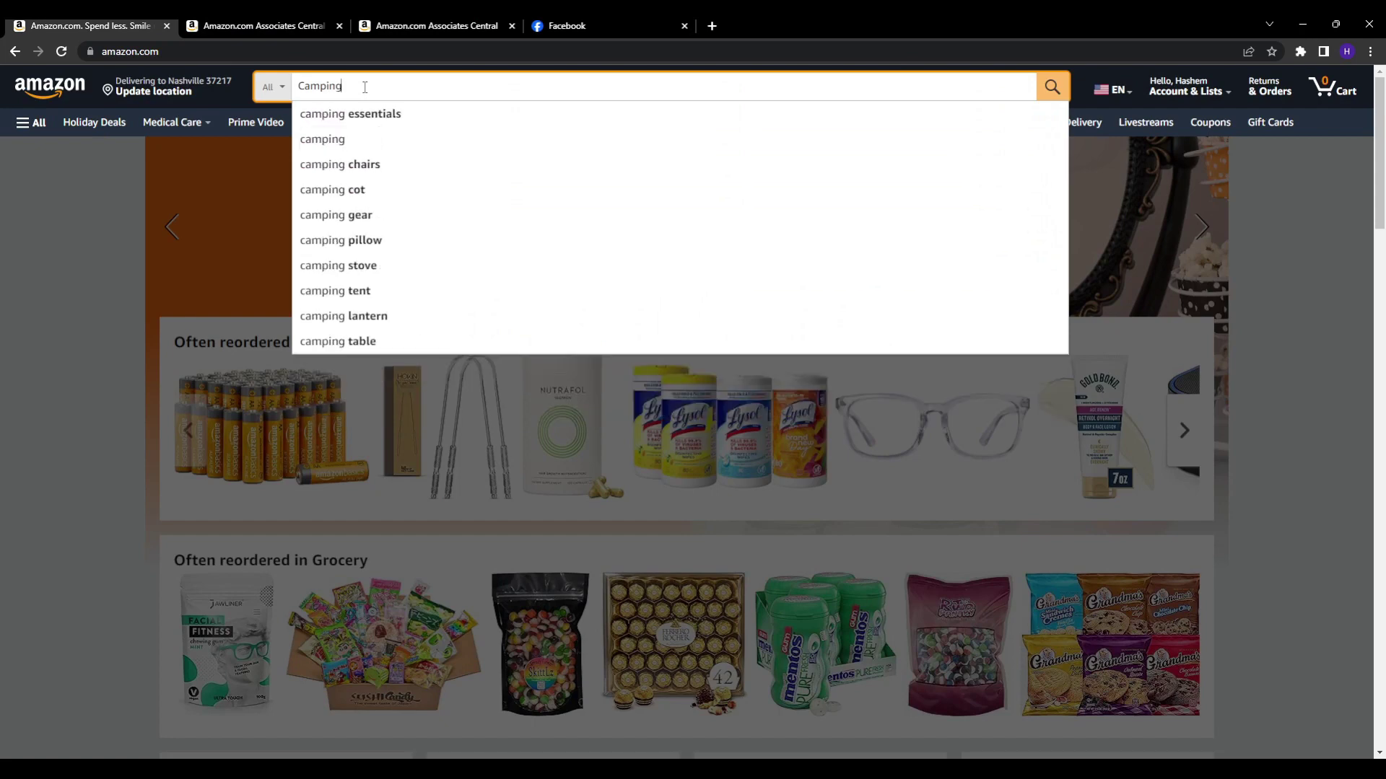
{"action": "type", "text": " ge"}
{"action": "key", "text": "BackSpace"}
{"action": "type", "text": "gear"}
{"action": "key", "text": "Return"}
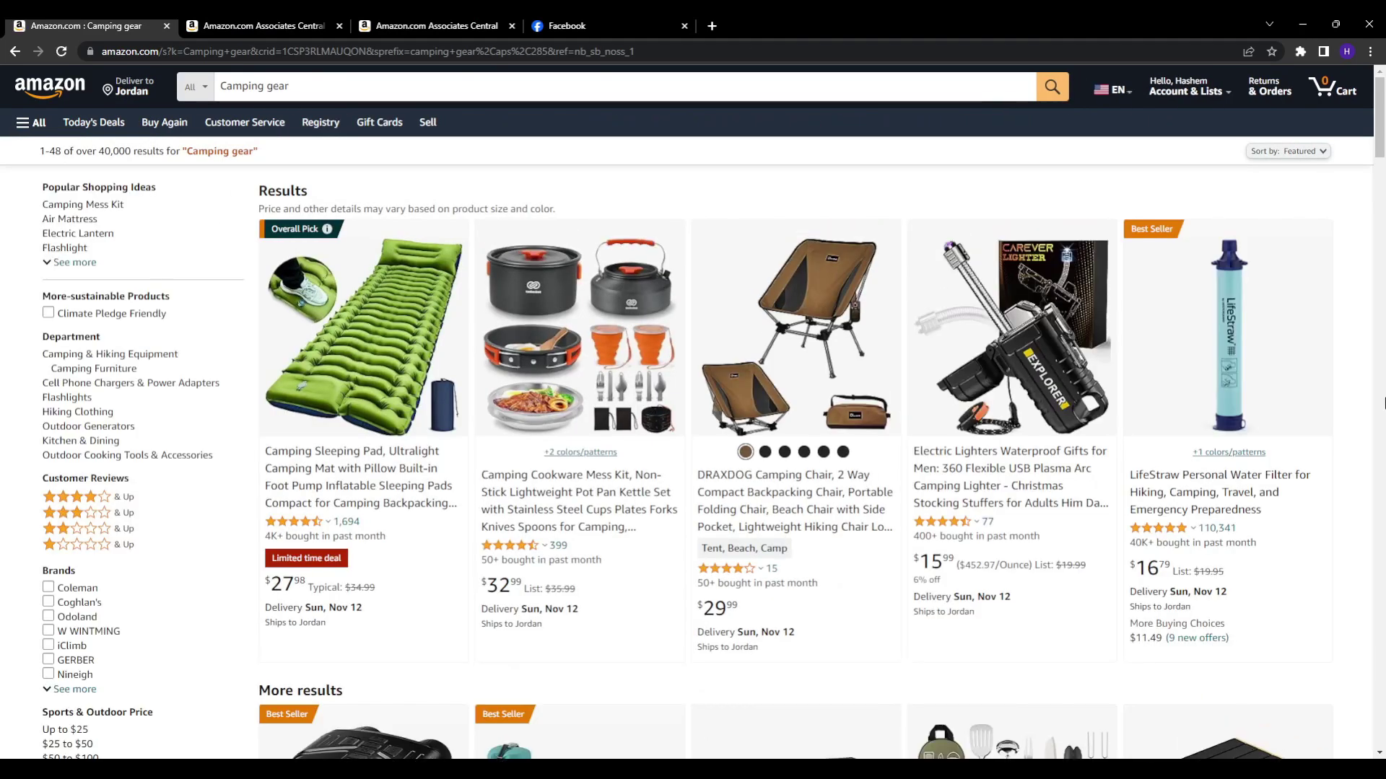
Scroll through the Camping gear results, past the Camping Sleeping Pad Overall Pick, and back to the top
{"action": "mouse_move", "coordinate": [528, 550]}
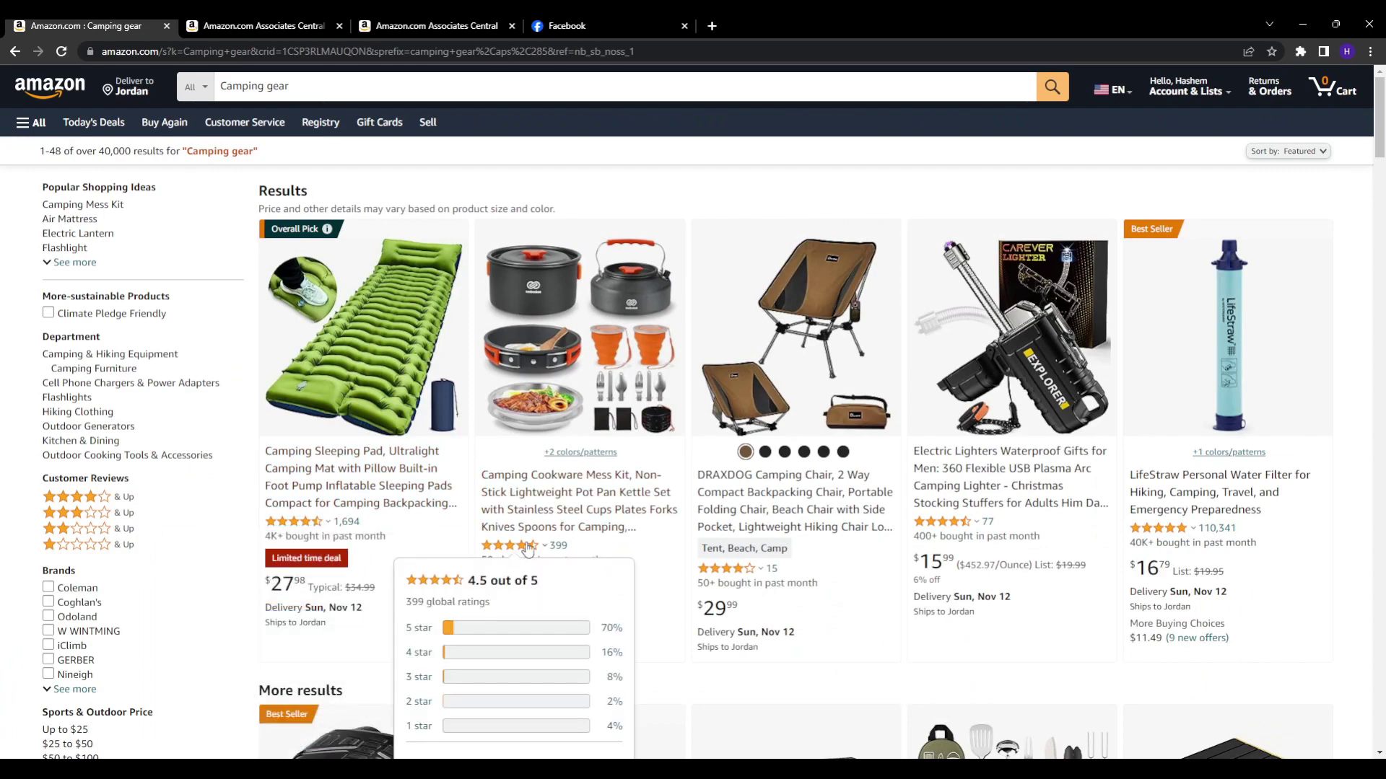
{"action": "scroll", "coordinate": [954, 640], "scroll_direction": "down", "scroll_amount": 1}
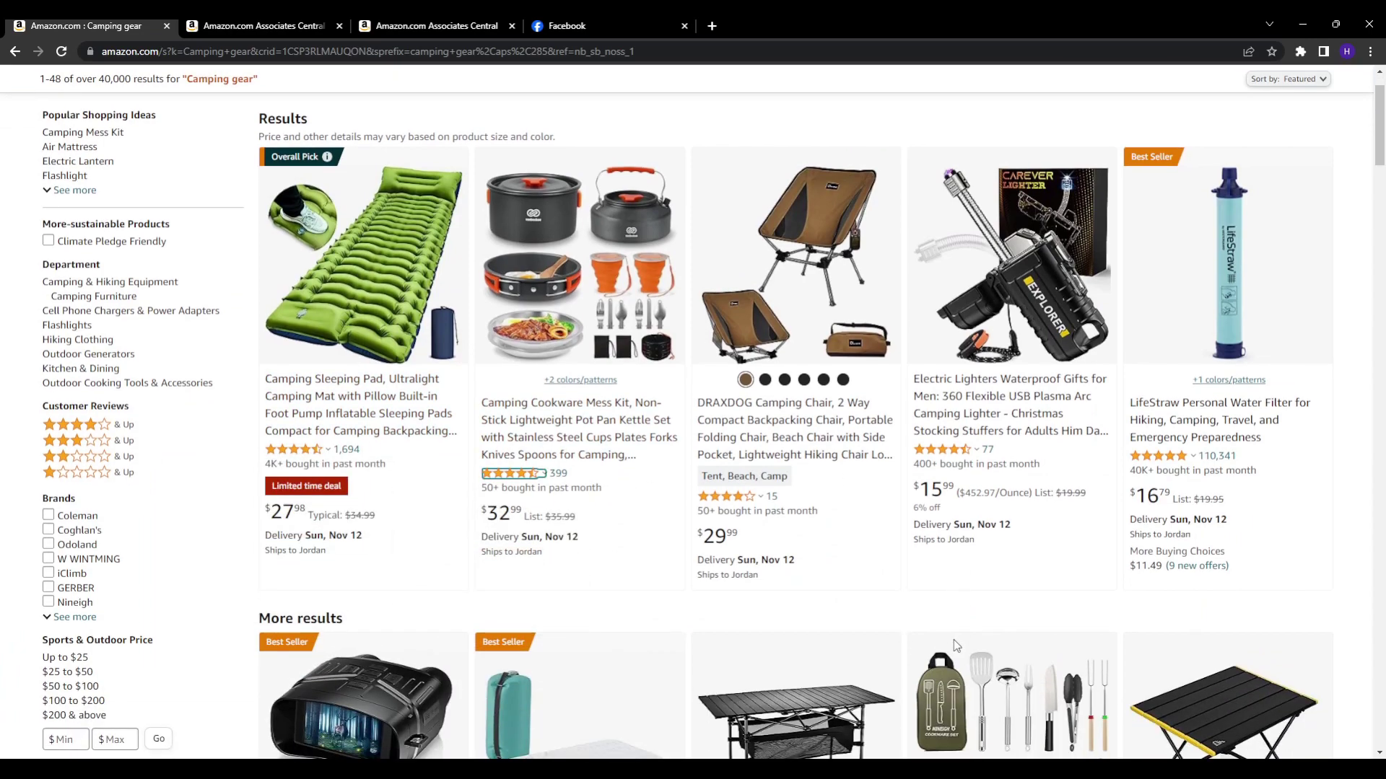
{"action": "scroll", "coordinate": [1328, 469], "scroll_direction": "down", "scroll_amount": 5}
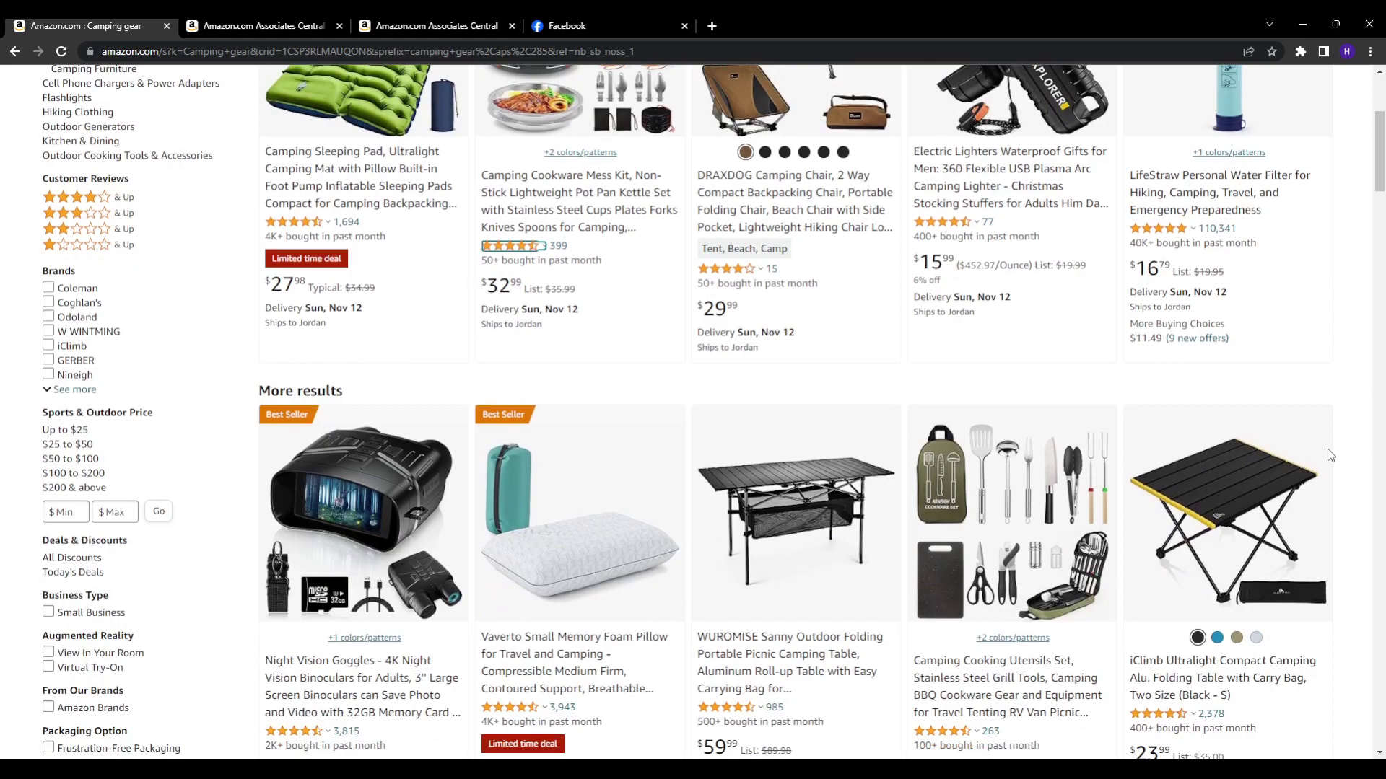
{"action": "scroll", "coordinate": [1331, 465], "scroll_direction": "down", "scroll_amount": 11}
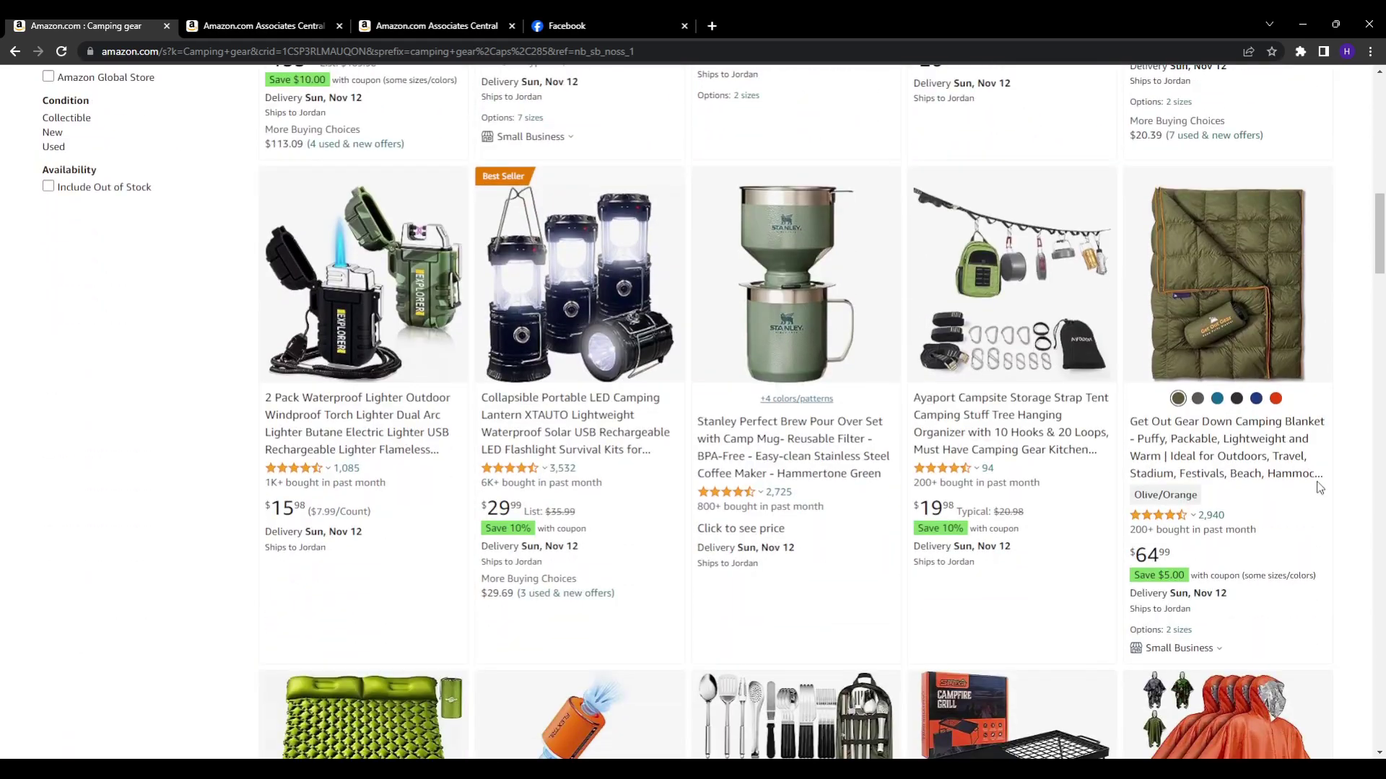
{"action": "scroll", "coordinate": [1314, 491], "scroll_direction": "down", "scroll_amount": 7}
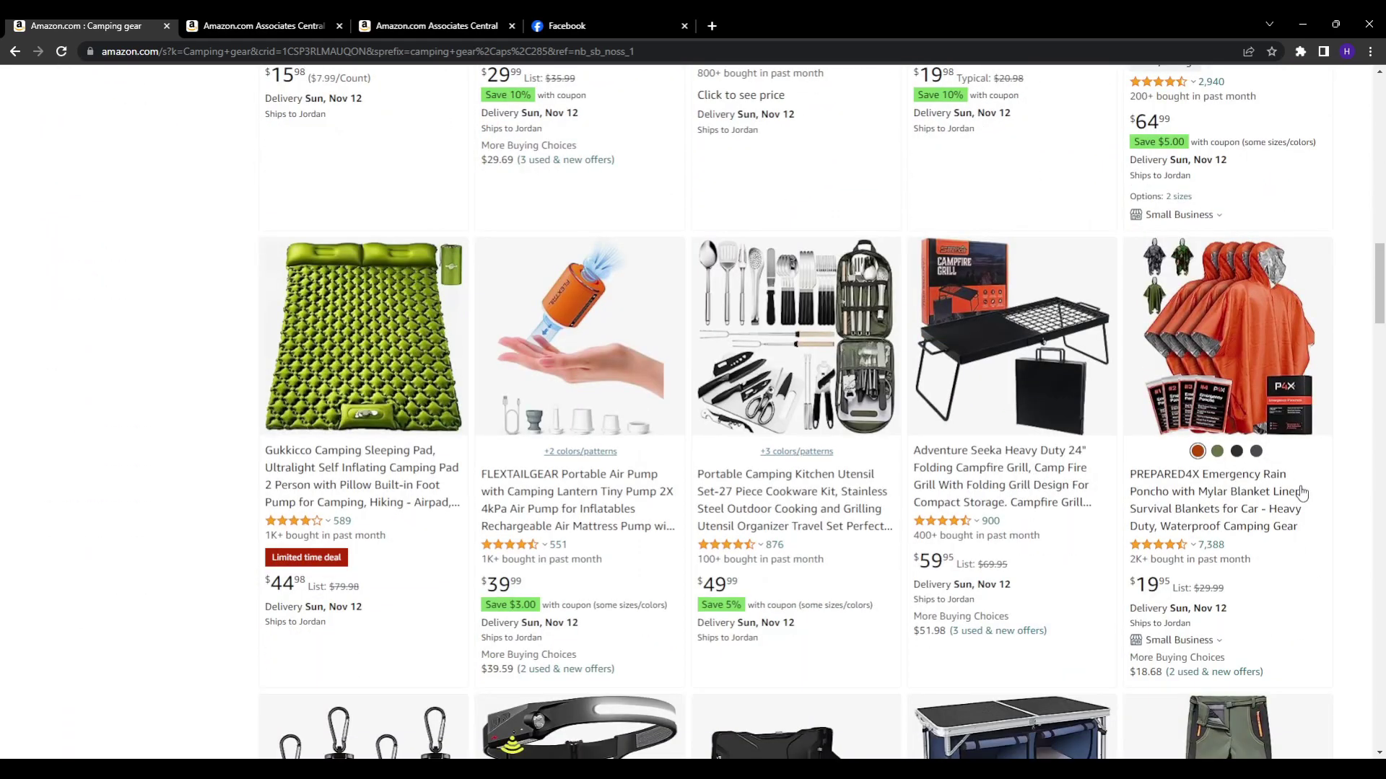
{"action": "scroll", "coordinate": [1321, 462], "scroll_direction": "down", "scroll_amount": 1}
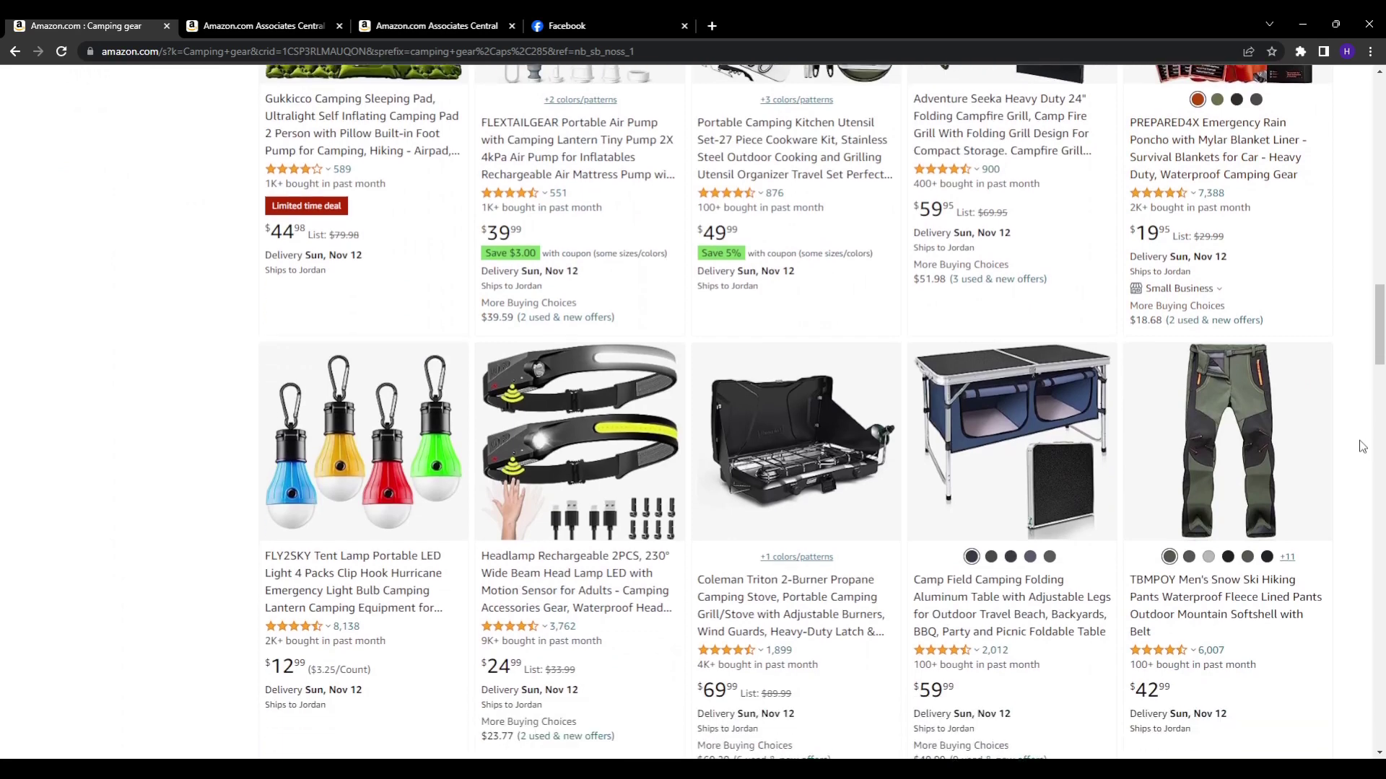
{"action": "scroll", "coordinate": [1350, 296], "scroll_direction": "down", "scroll_amount": 2}
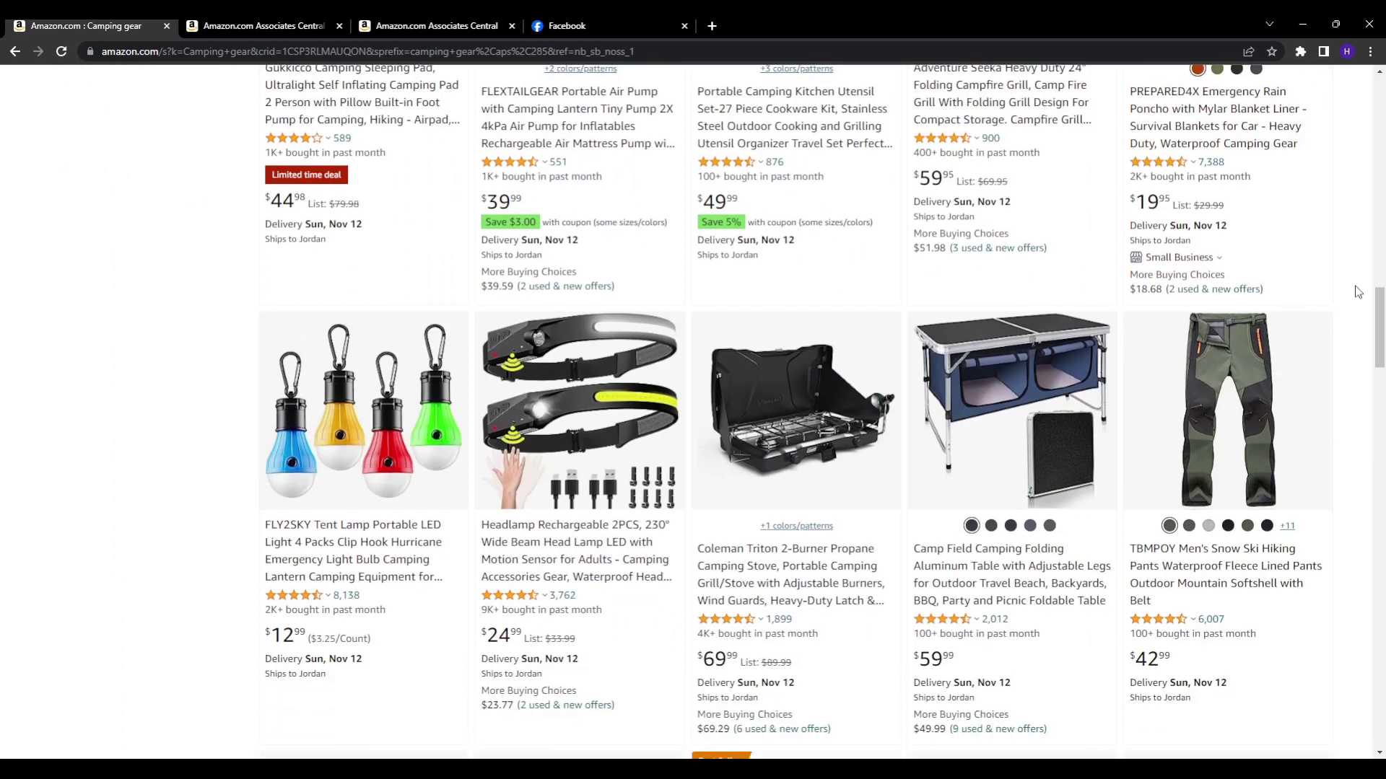
{"action": "left_click_drag", "start_coordinate": [1379, 355], "coordinate": [1381, 116]}
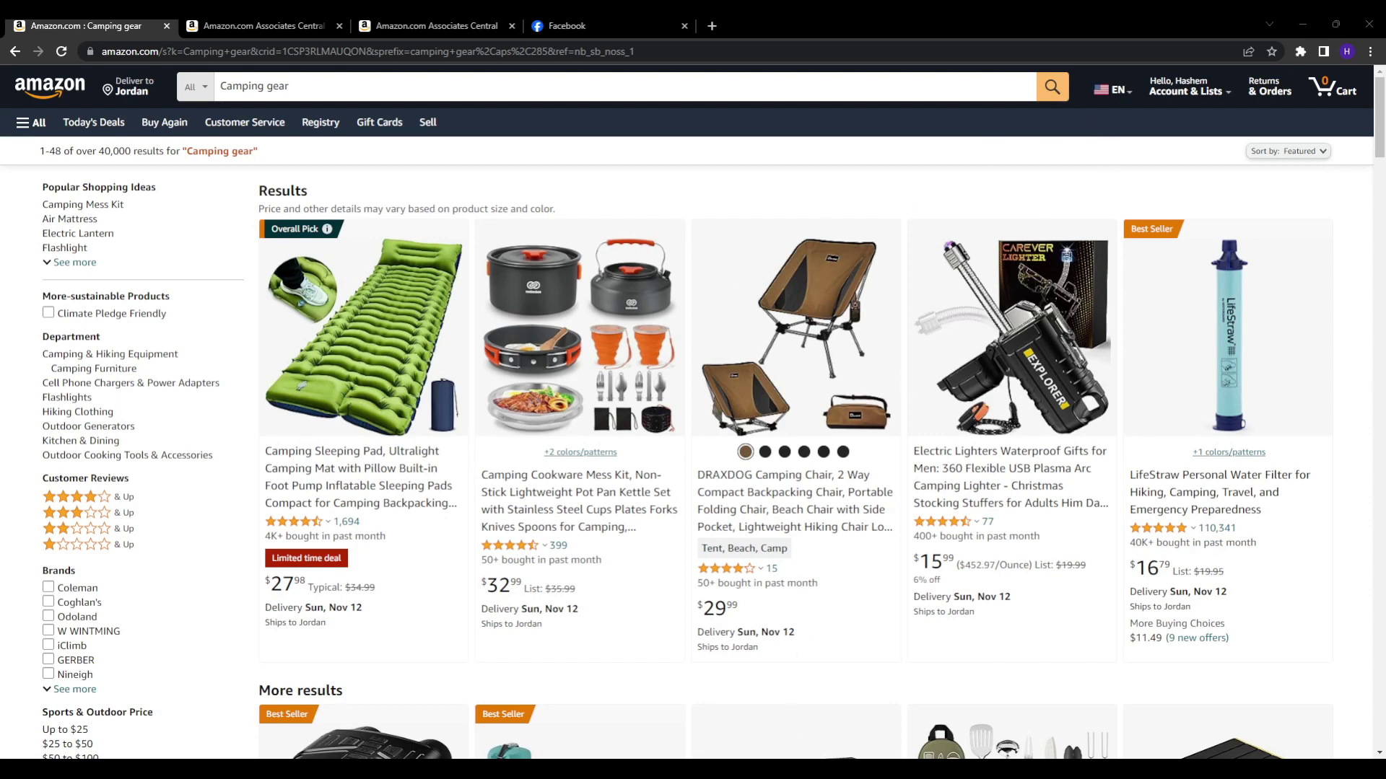
{"action": "key", "text": "Tab"}
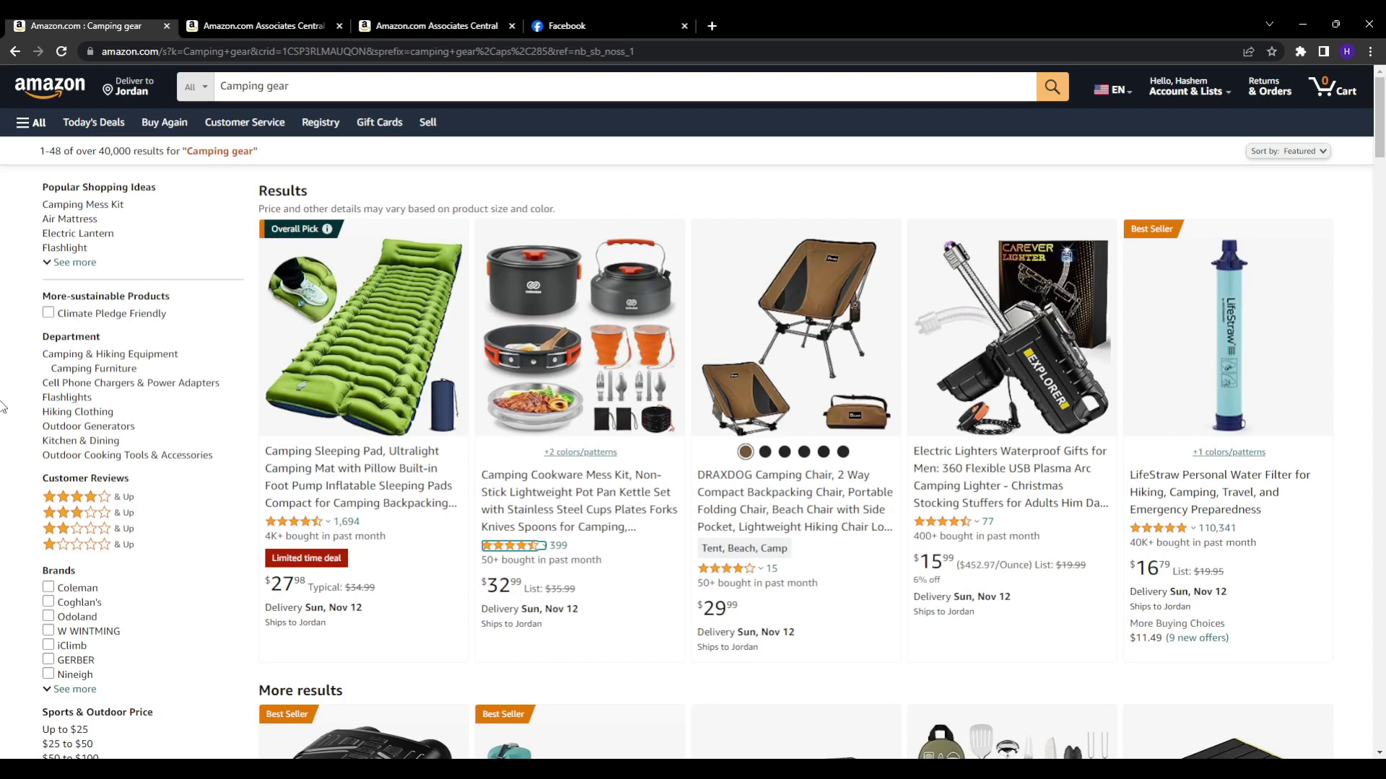
{"action": "left_click", "coordinate": [566, 25]}
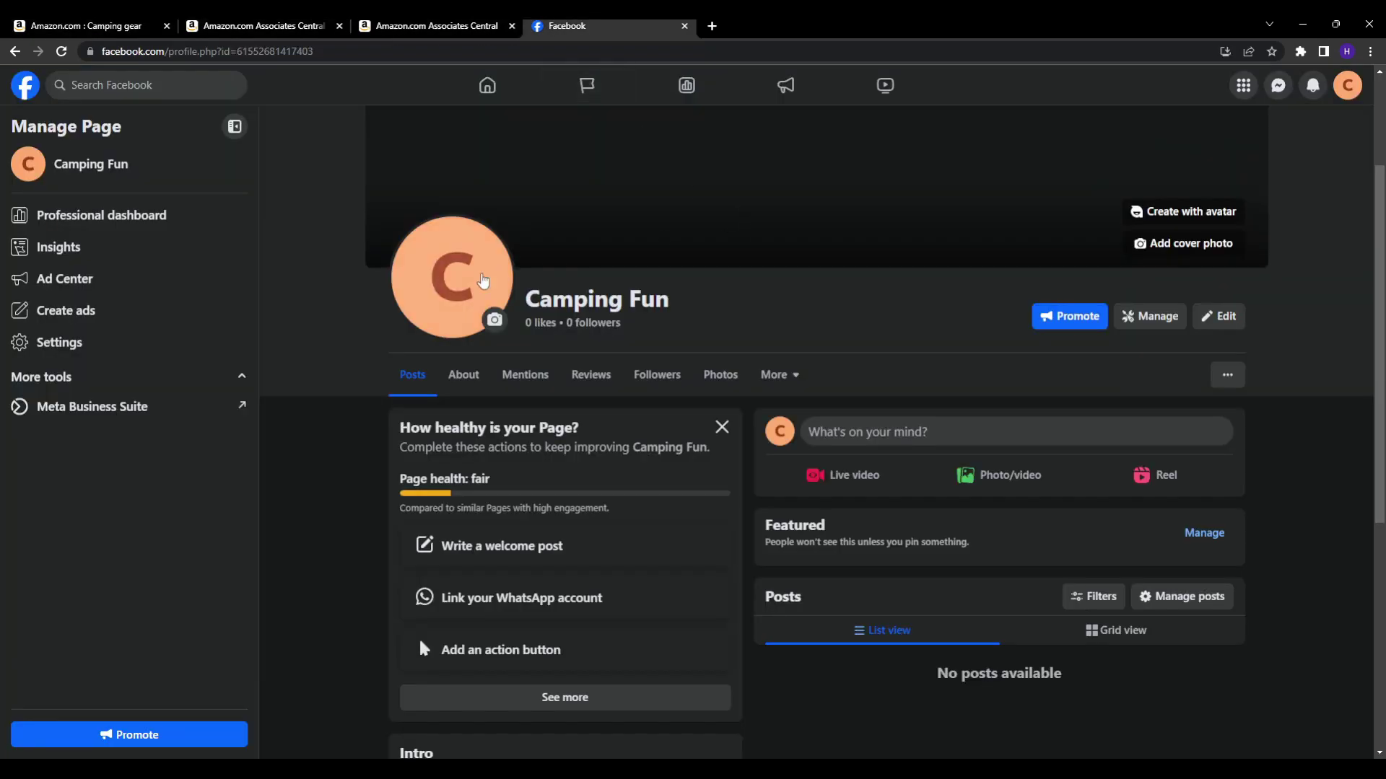
{"action": "left_click", "coordinate": [494, 319]}
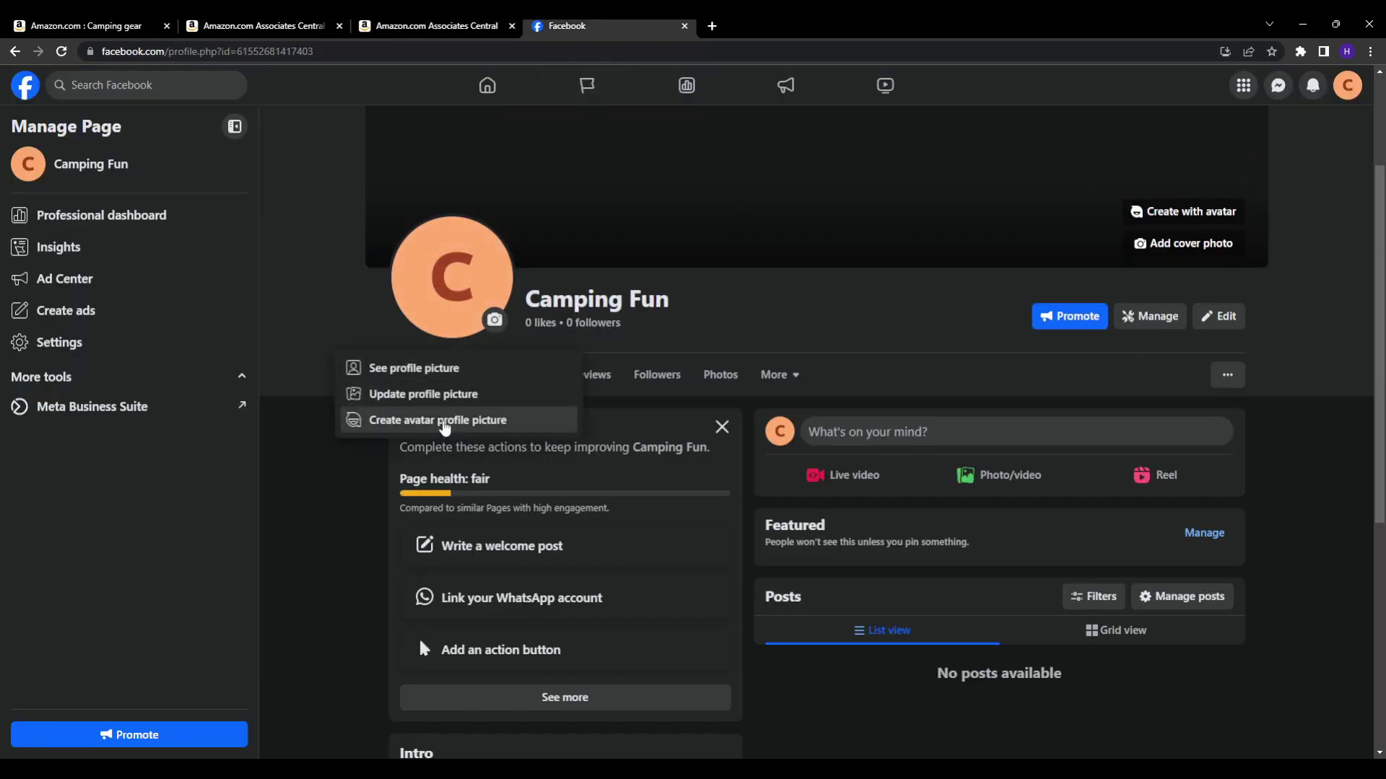
{"action": "left_click", "coordinate": [407, 395]}
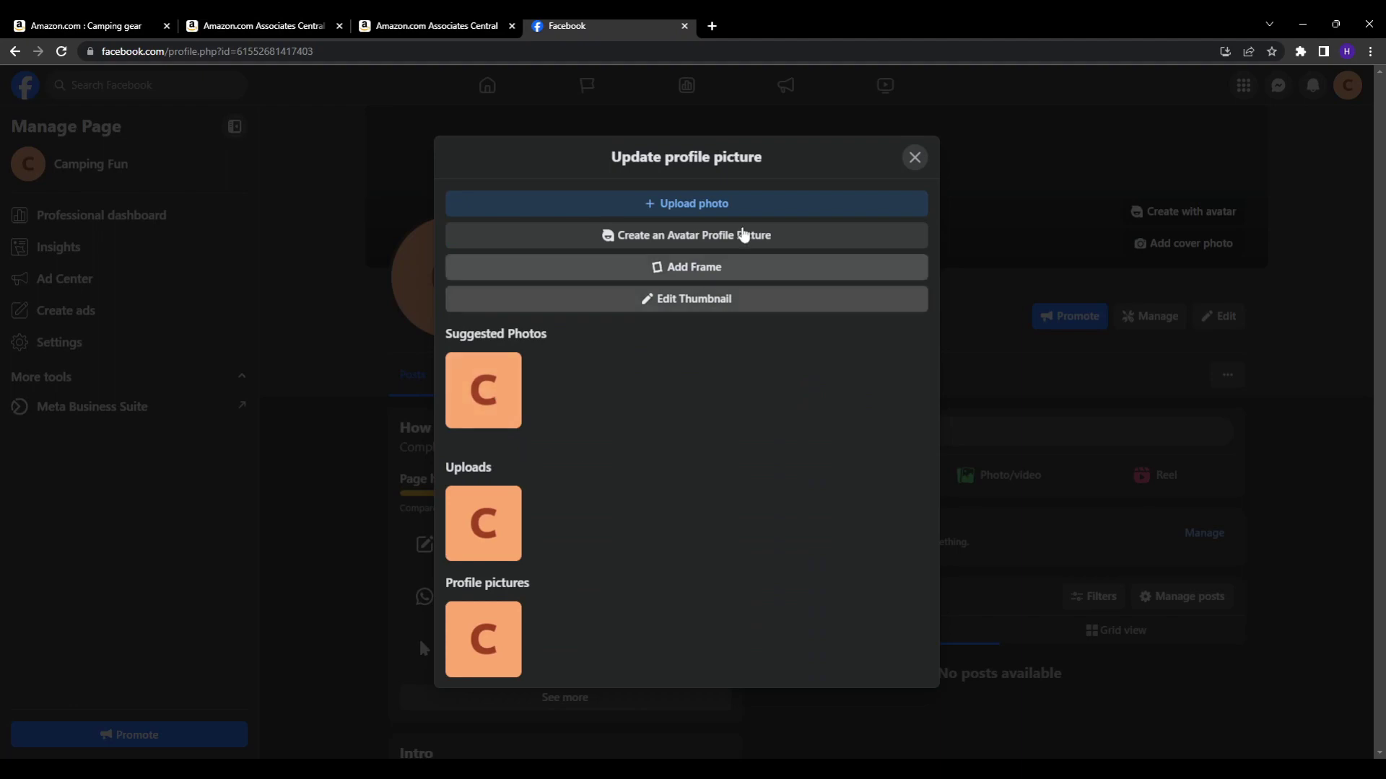
{"action": "left_click", "coordinate": [130, 25]}
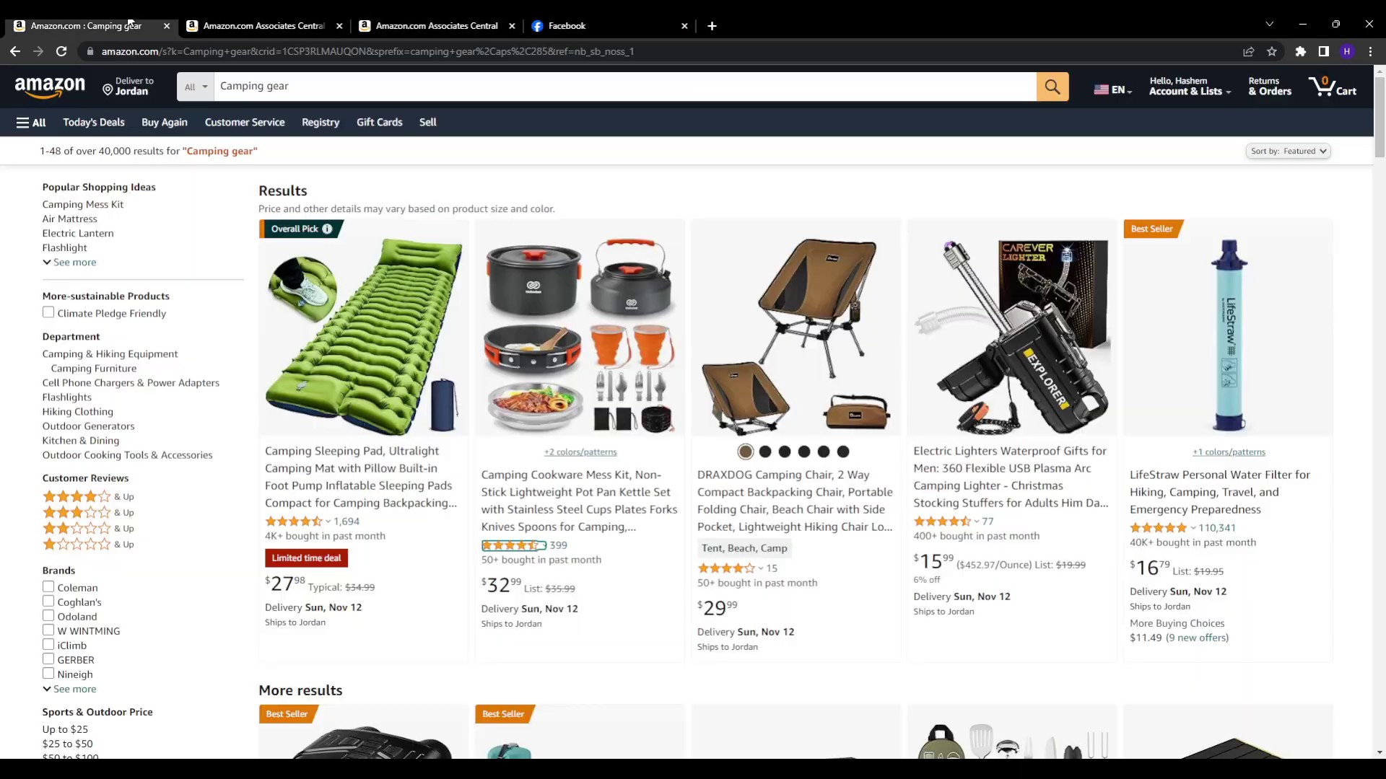
Open the Camping Sleeping Pad product page from the search results
{"action": "left_click", "coordinate": [331, 483]}
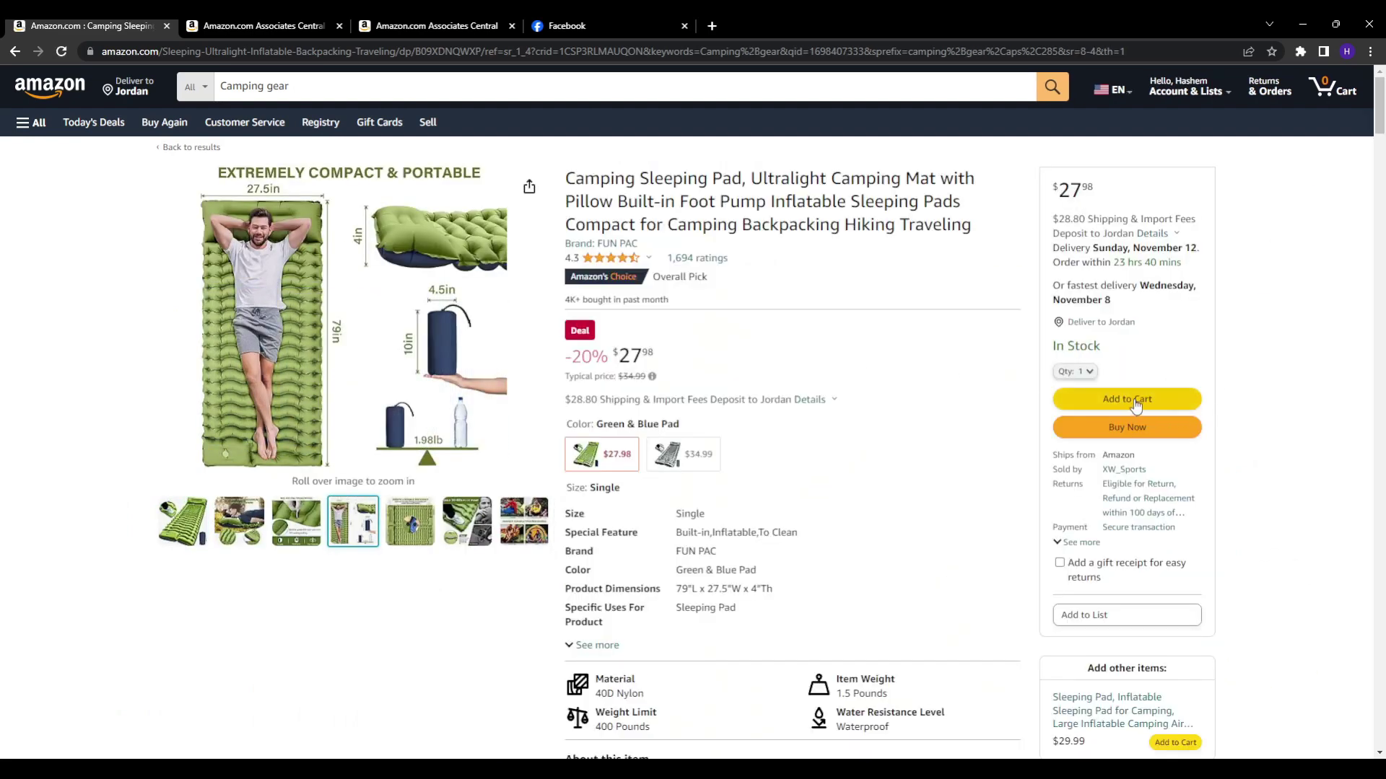
{"action": "double_click", "coordinate": [1087, 186]}
{"action": "left_click_drag", "start_coordinate": [1087, 187], "coordinate": [1079, 186]}
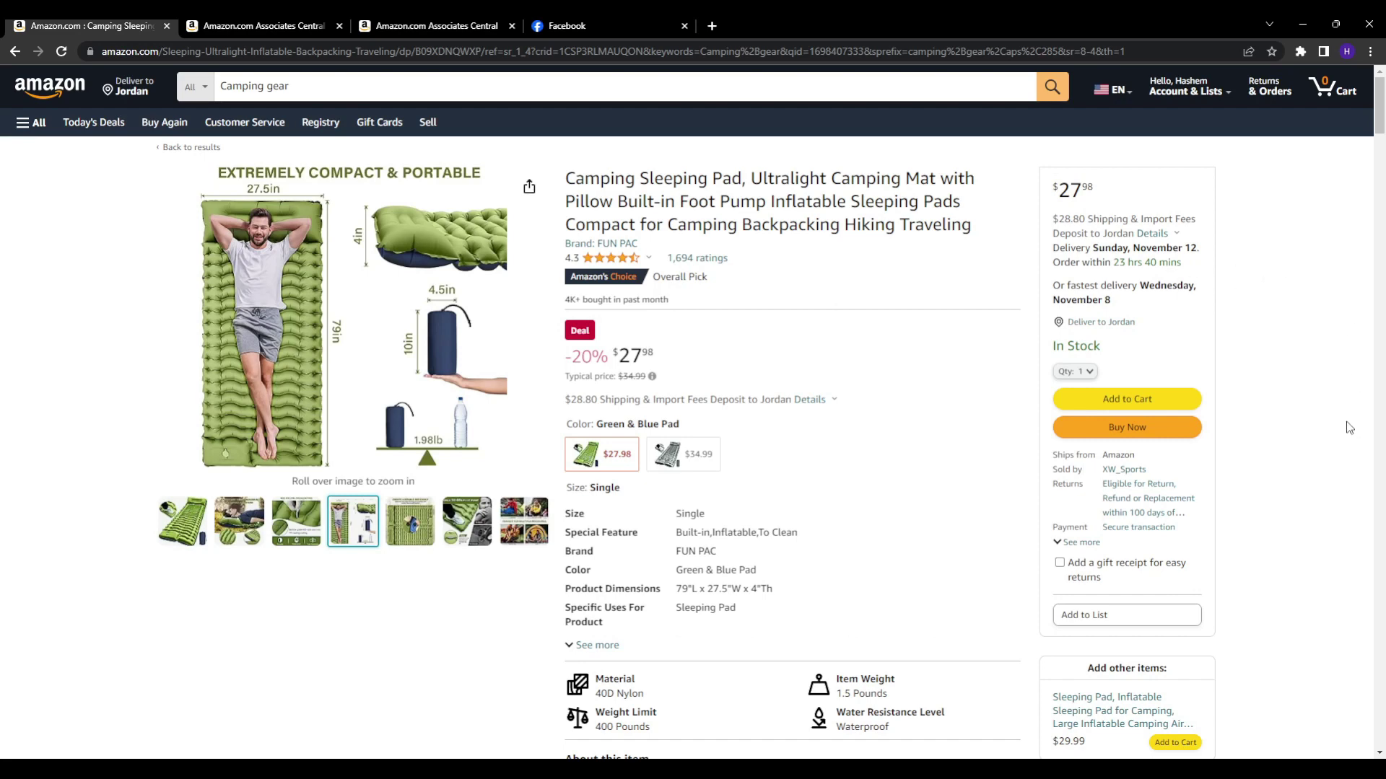
Scroll through the sleeping pad's details and back up, then view the Secure transaction note
{"action": "scroll", "coordinate": [1348, 428], "scroll_direction": "down", "scroll_amount": 2}
{"action": "scroll", "coordinate": [1348, 427], "scroll_direction": "down", "scroll_amount": 3}
{"action": "scroll", "coordinate": [1348, 428], "scroll_direction": "up", "scroll_amount": 2}
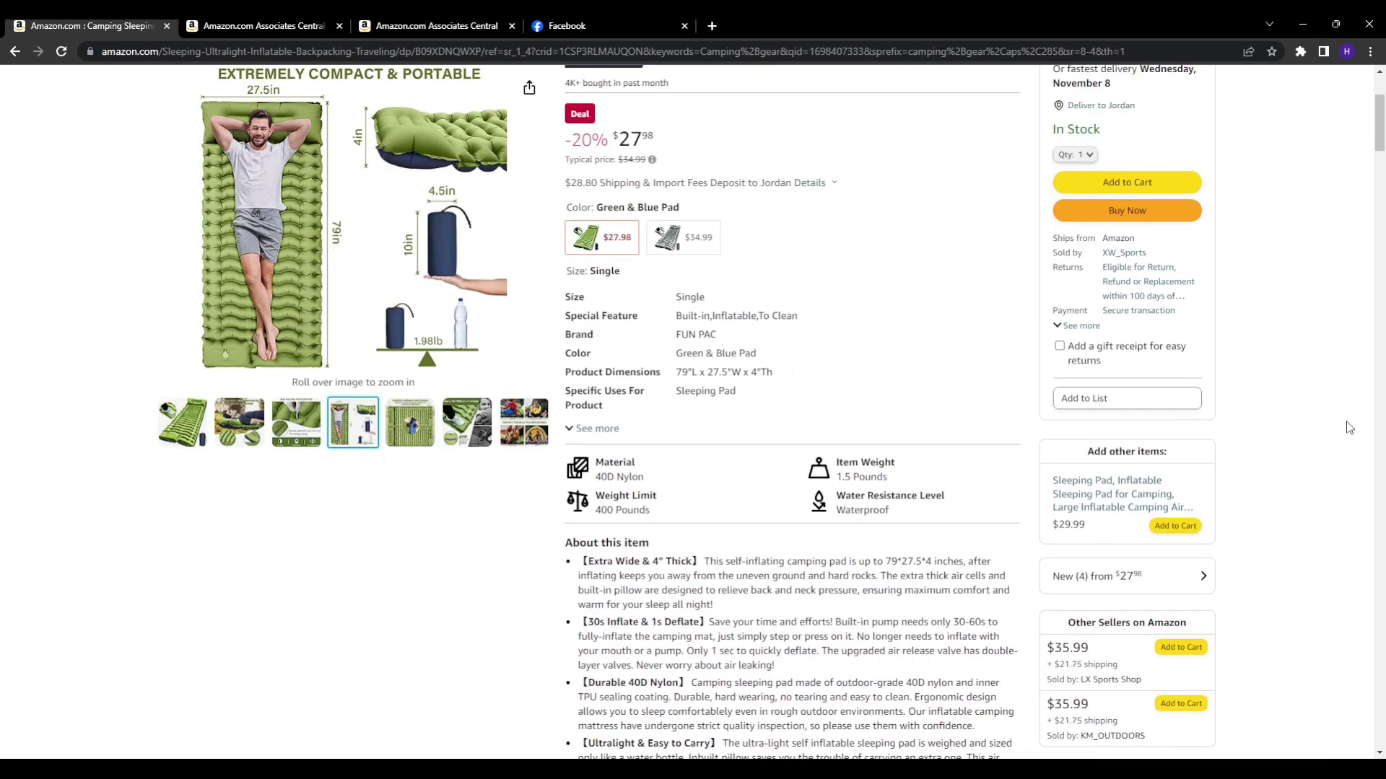
{"action": "scroll", "coordinate": [1348, 428], "scroll_direction": "down", "scroll_amount": 11}
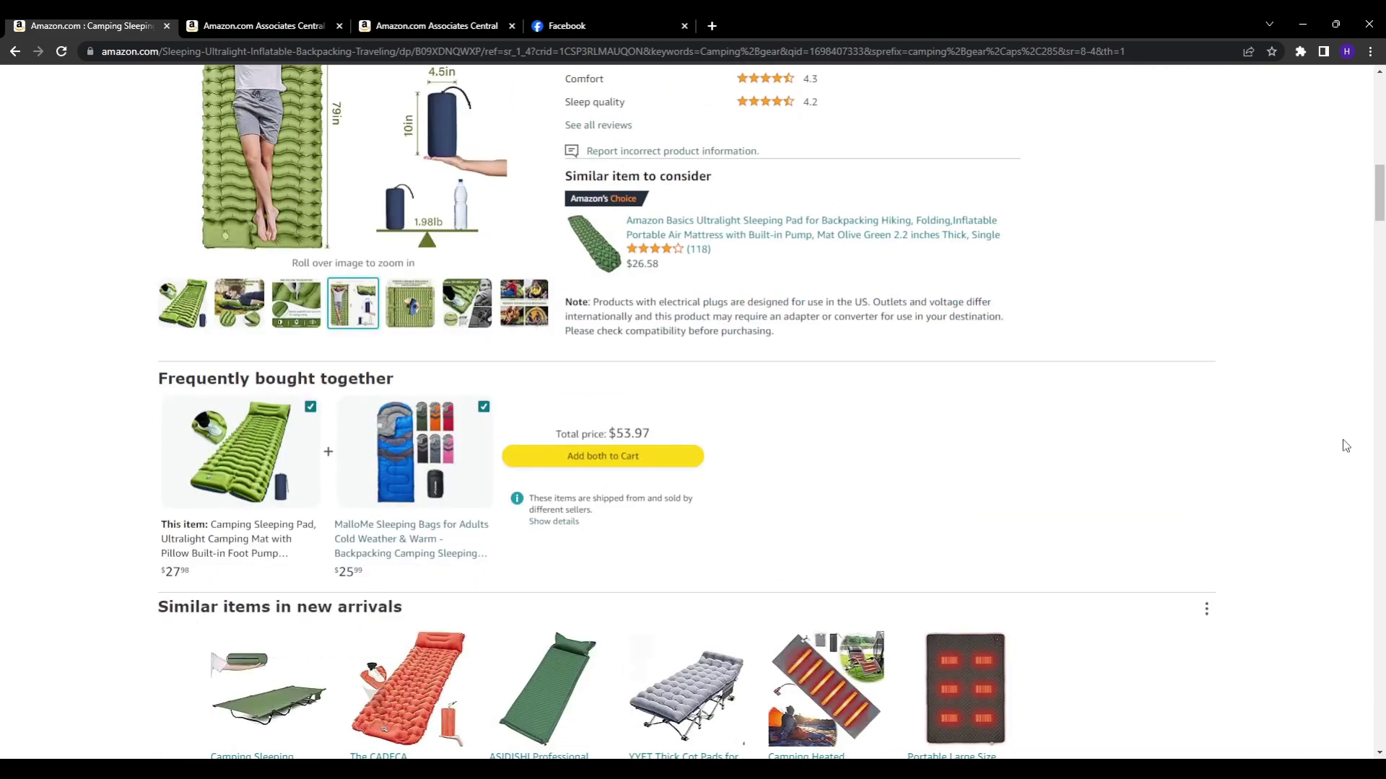
{"action": "scroll", "coordinate": [1334, 452], "scroll_direction": "up", "scroll_amount": 10}
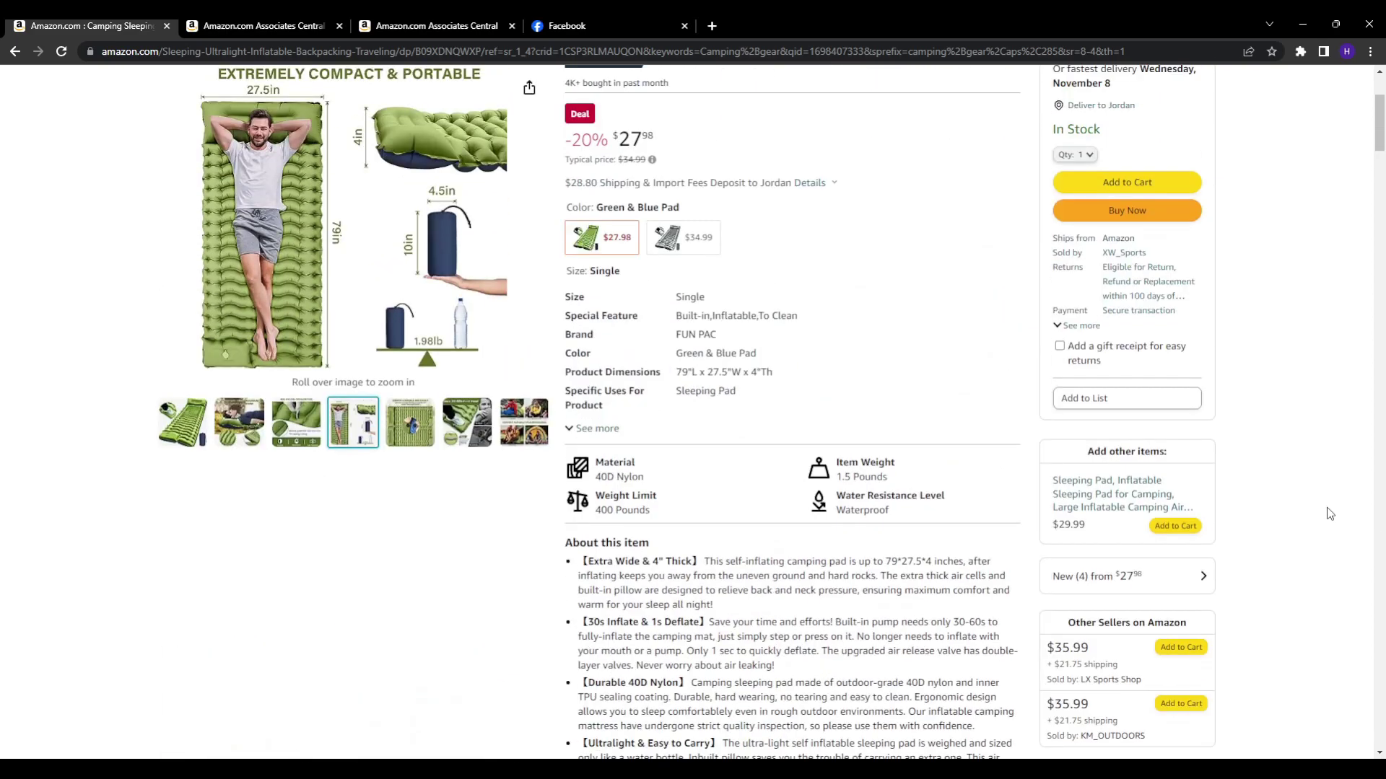
{"action": "scroll", "coordinate": [1328, 511], "scroll_direction": "up", "scroll_amount": 3}
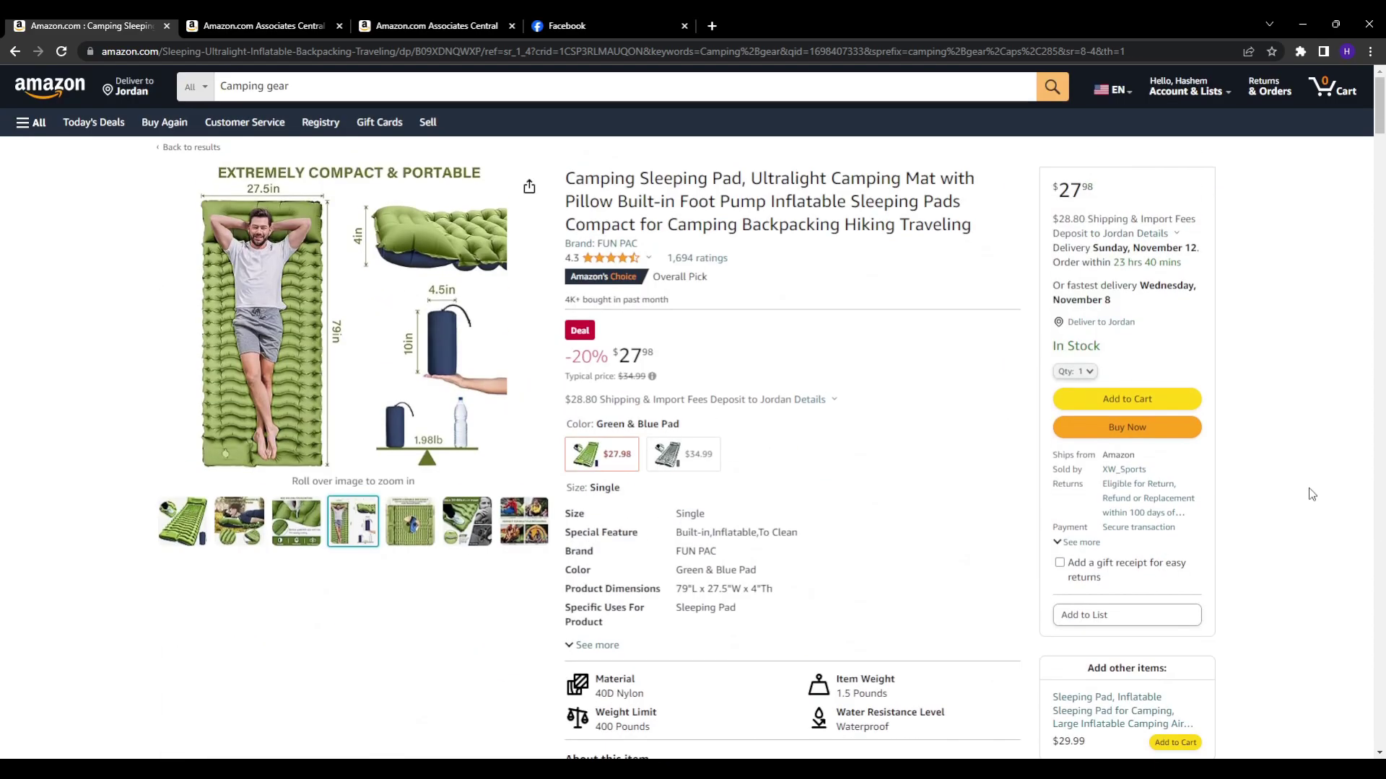
{"action": "left_click", "coordinate": [1126, 527]}
{"action": "left_click", "coordinate": [660, 731]}
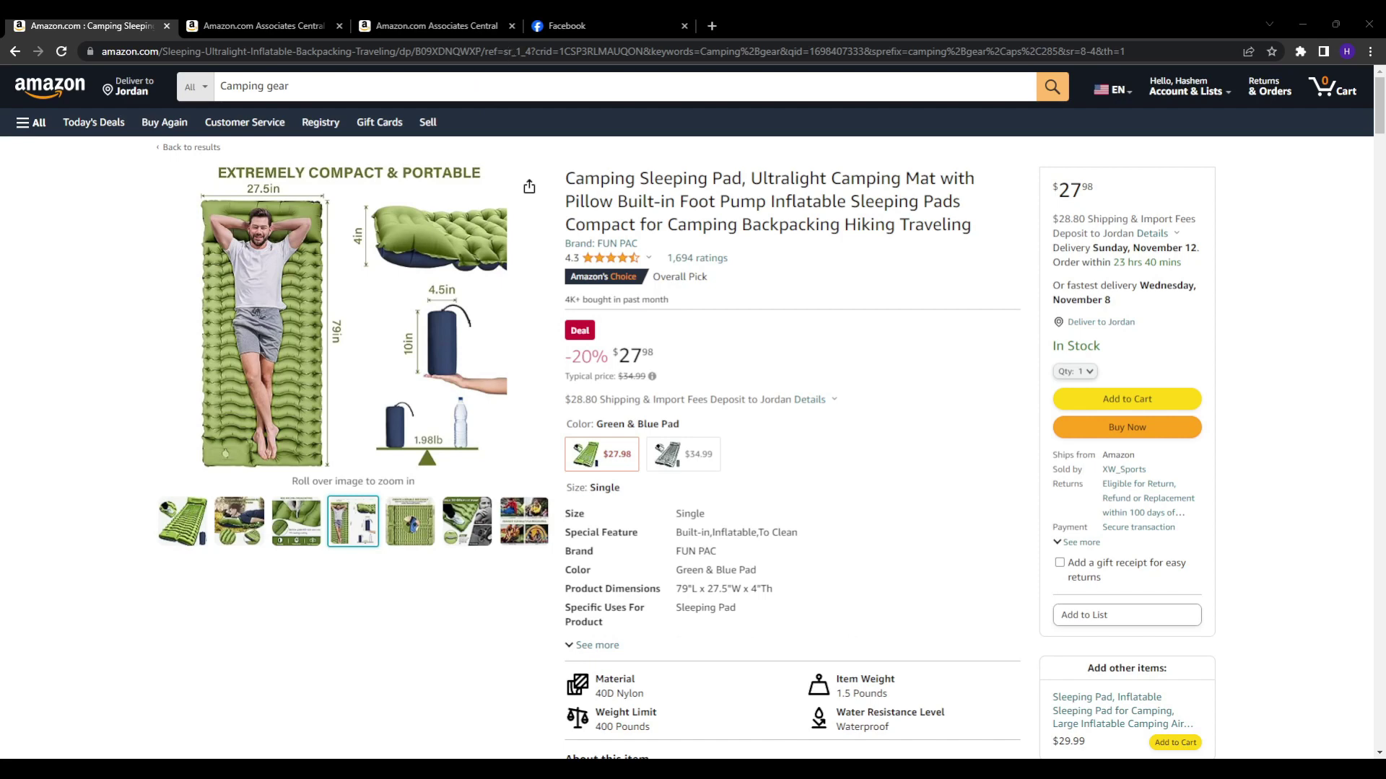
Load bitly.com in a new tab and focus its long URL field
{"action": "left_click", "coordinate": [720, 25]}
{"action": "type", "text": "https://bitly.com/"}
{"action": "key", "text": "Return"}
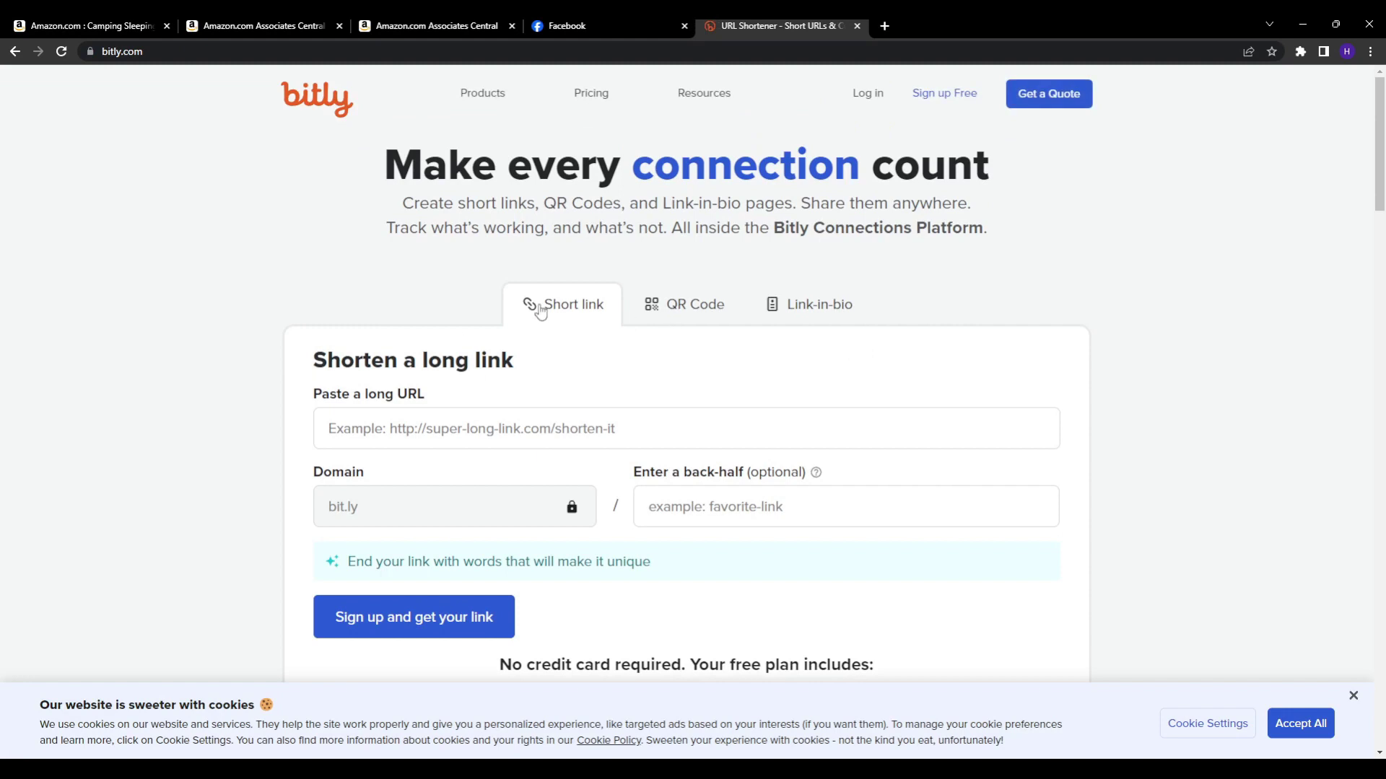
{"action": "left_click_drag", "start_coordinate": [361, 160], "coordinate": [992, 169]}
{"action": "left_click", "coordinate": [992, 170]}
{"action": "left_click", "coordinate": [361, 433]}
{"action": "scroll", "coordinate": [360, 431], "scroll_direction": "down", "scroll_amount": 1}
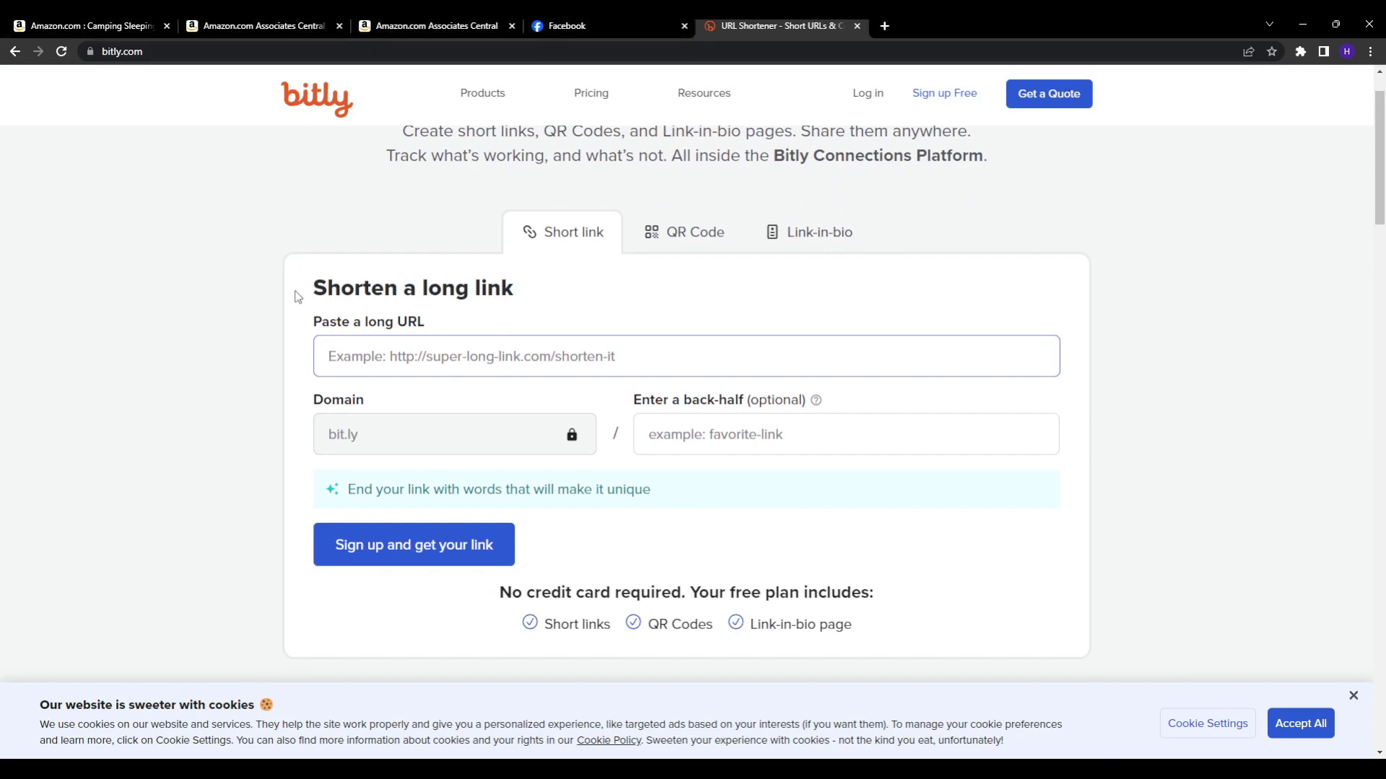
Paste the sleeping pad's Amazon product URL into Bitly's shortener, then return to Amazon
{"action": "left_click", "coordinate": [59, 24]}
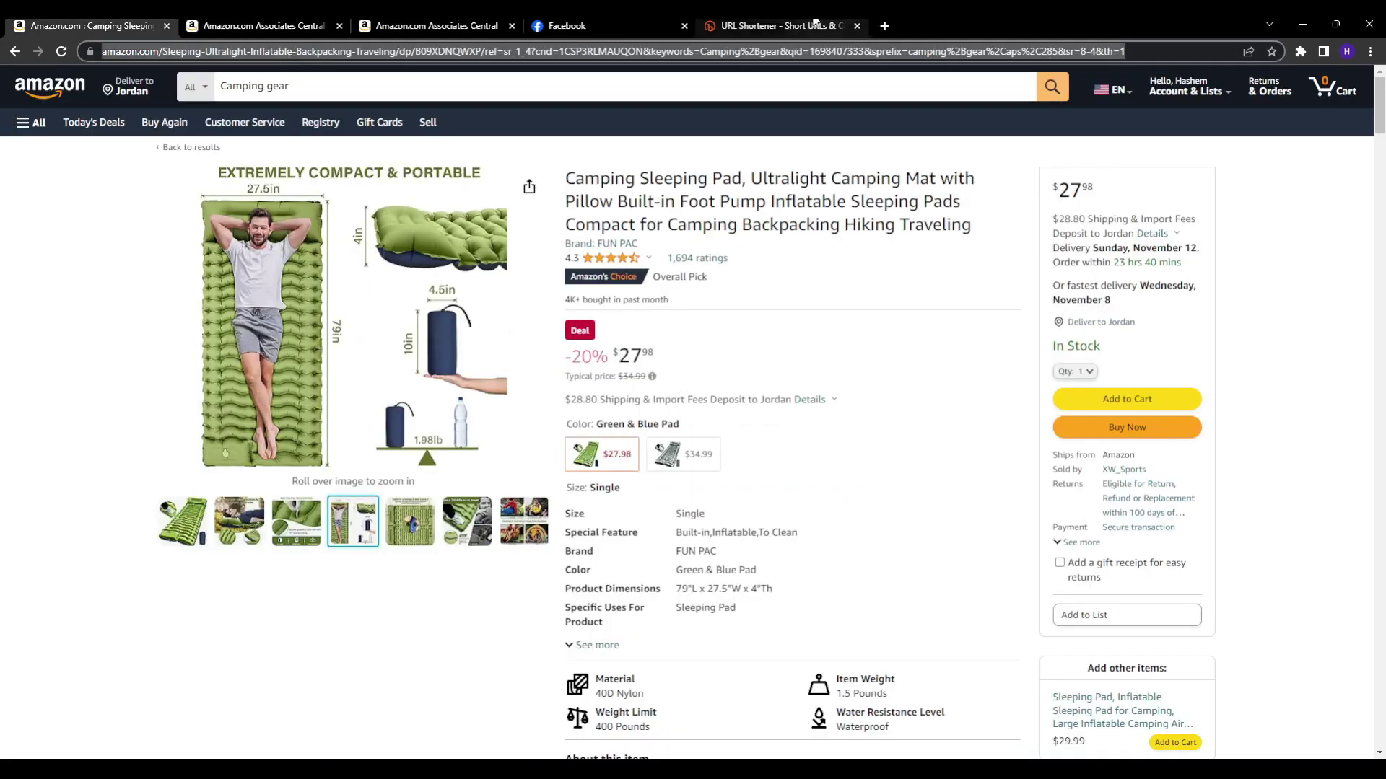
{"action": "left_click", "coordinate": [784, 26]}
{"action": "key", "text": "ctrl+v"}
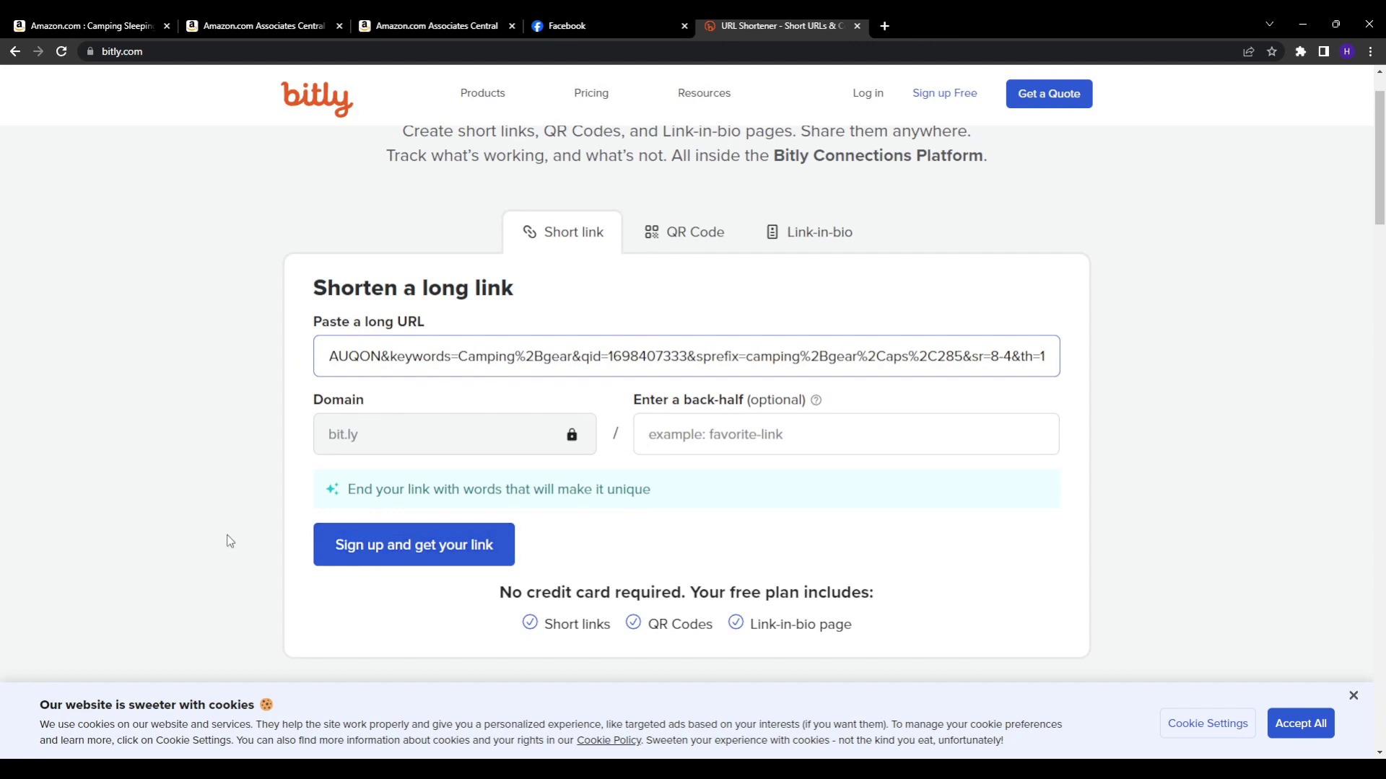
{"action": "scroll", "coordinate": [223, 538], "scroll_direction": "down", "scroll_amount": 2}
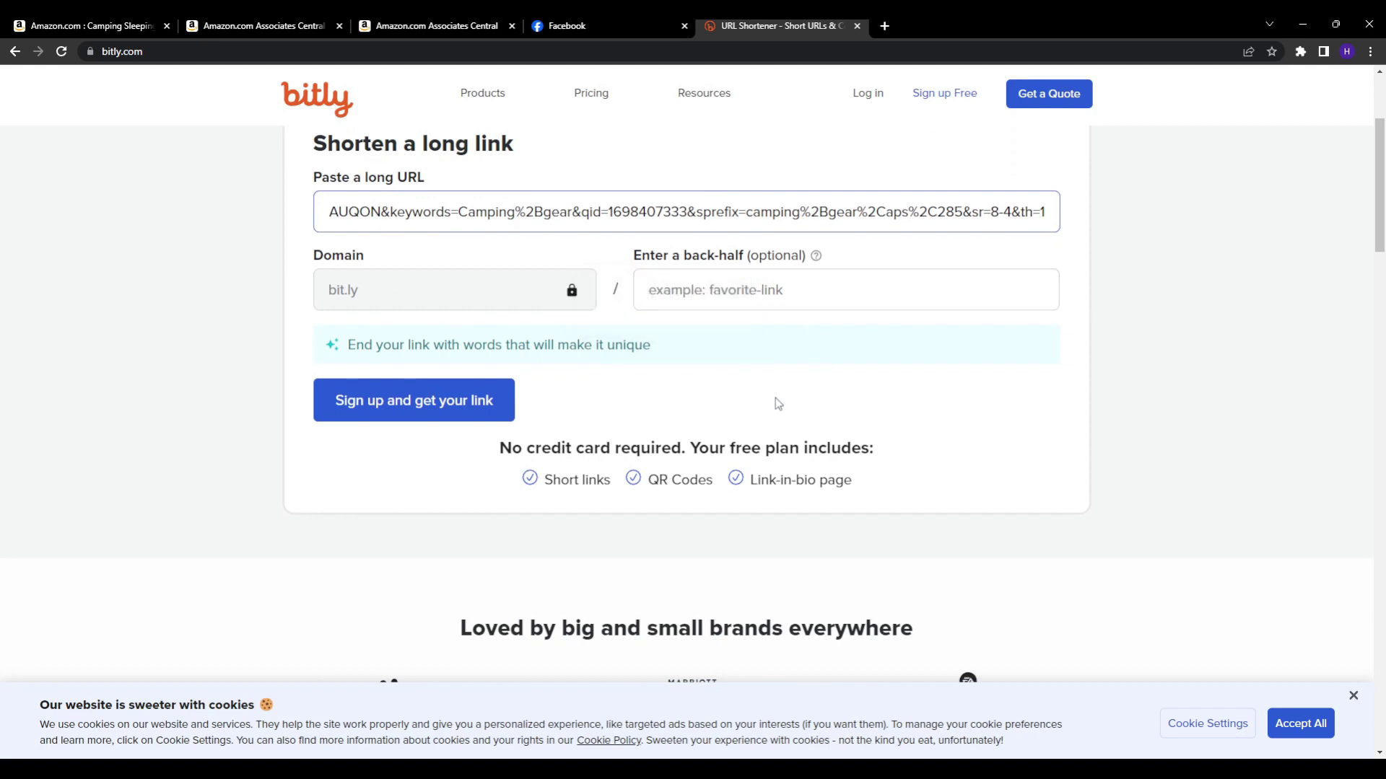
{"action": "scroll", "coordinate": [778, 426], "scroll_direction": "up", "scroll_amount": 3}
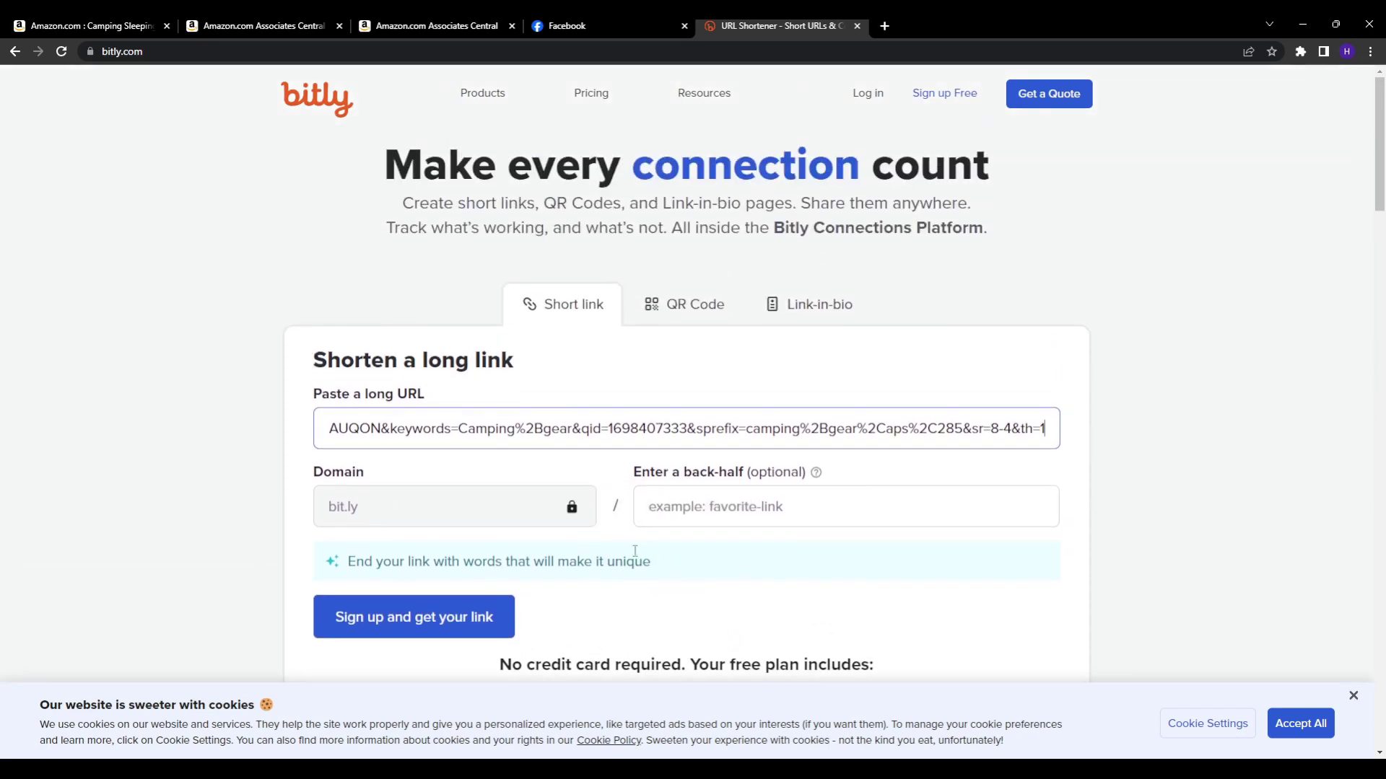
{"action": "left_click", "coordinate": [698, 306]}
{"action": "left_click", "coordinate": [132, 25]}
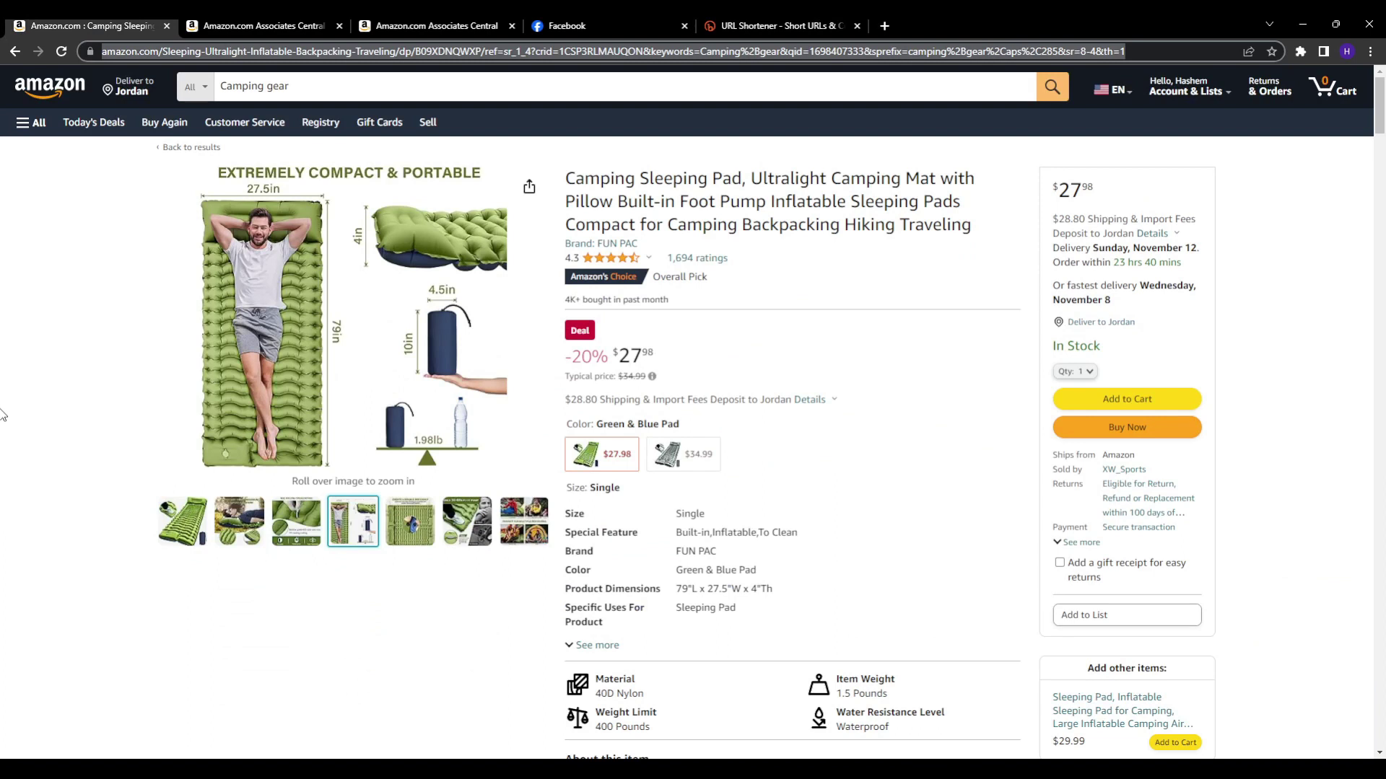
{"action": "scroll", "coordinate": [7, 418], "scroll_direction": "down", "scroll_amount": 6}
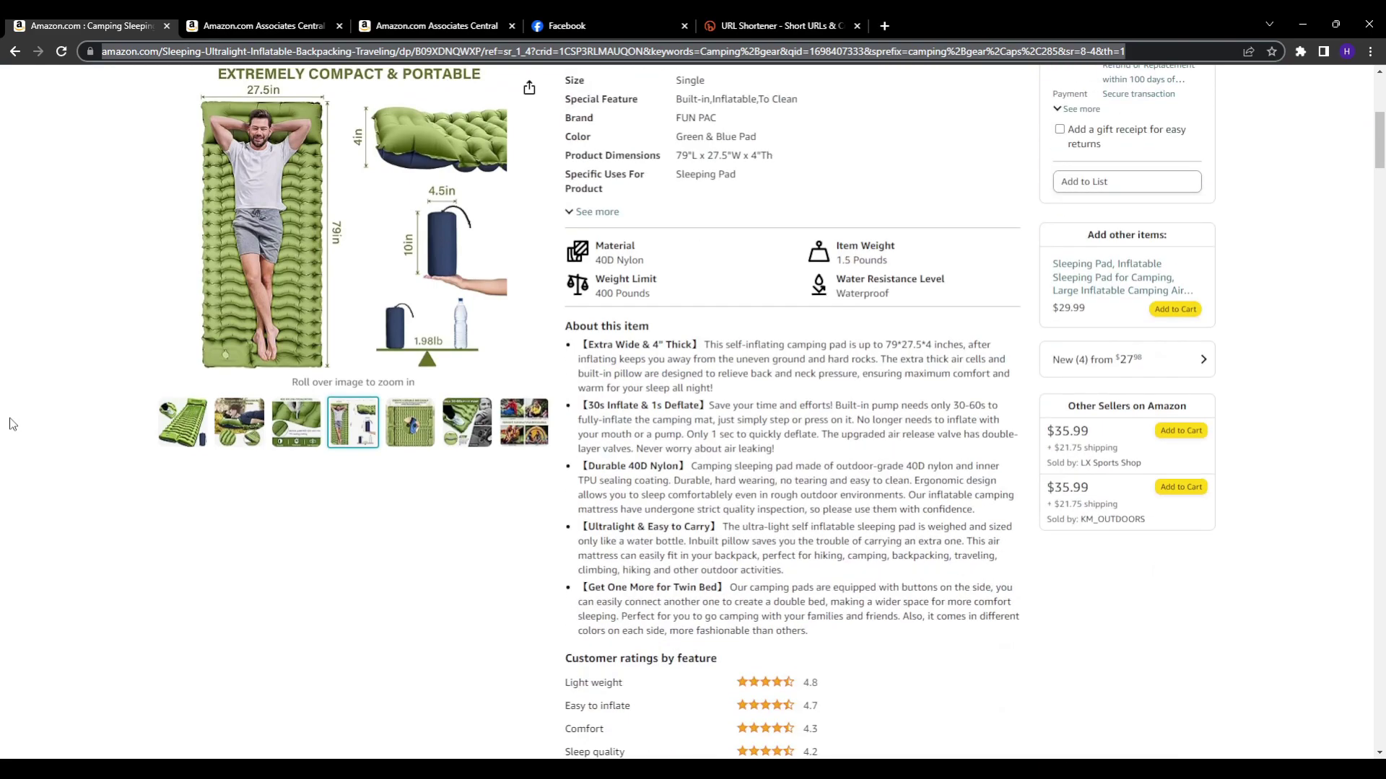
{"action": "scroll", "coordinate": [15, 422], "scroll_direction": "down", "scroll_amount": 6}
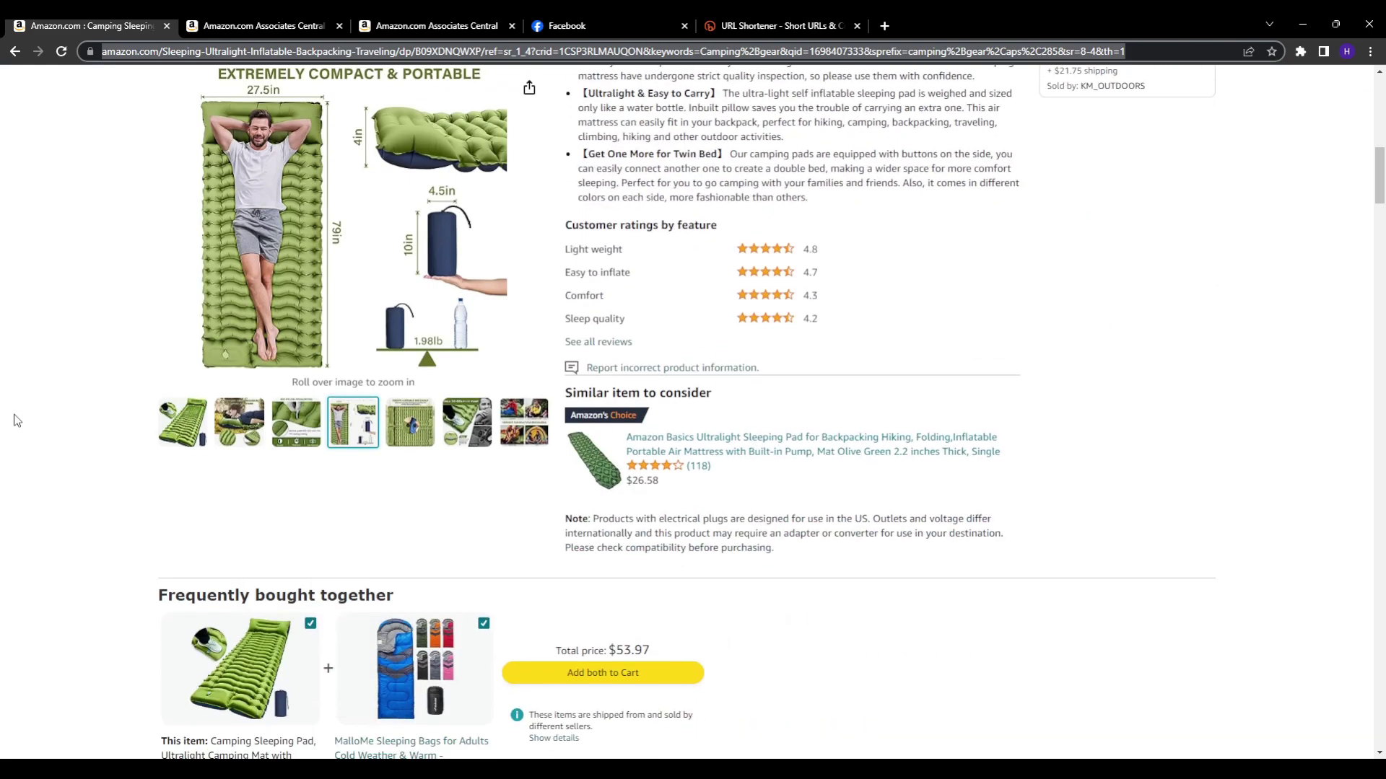
{"action": "scroll", "coordinate": [18, 421], "scroll_direction": "down", "scroll_amount": 9}
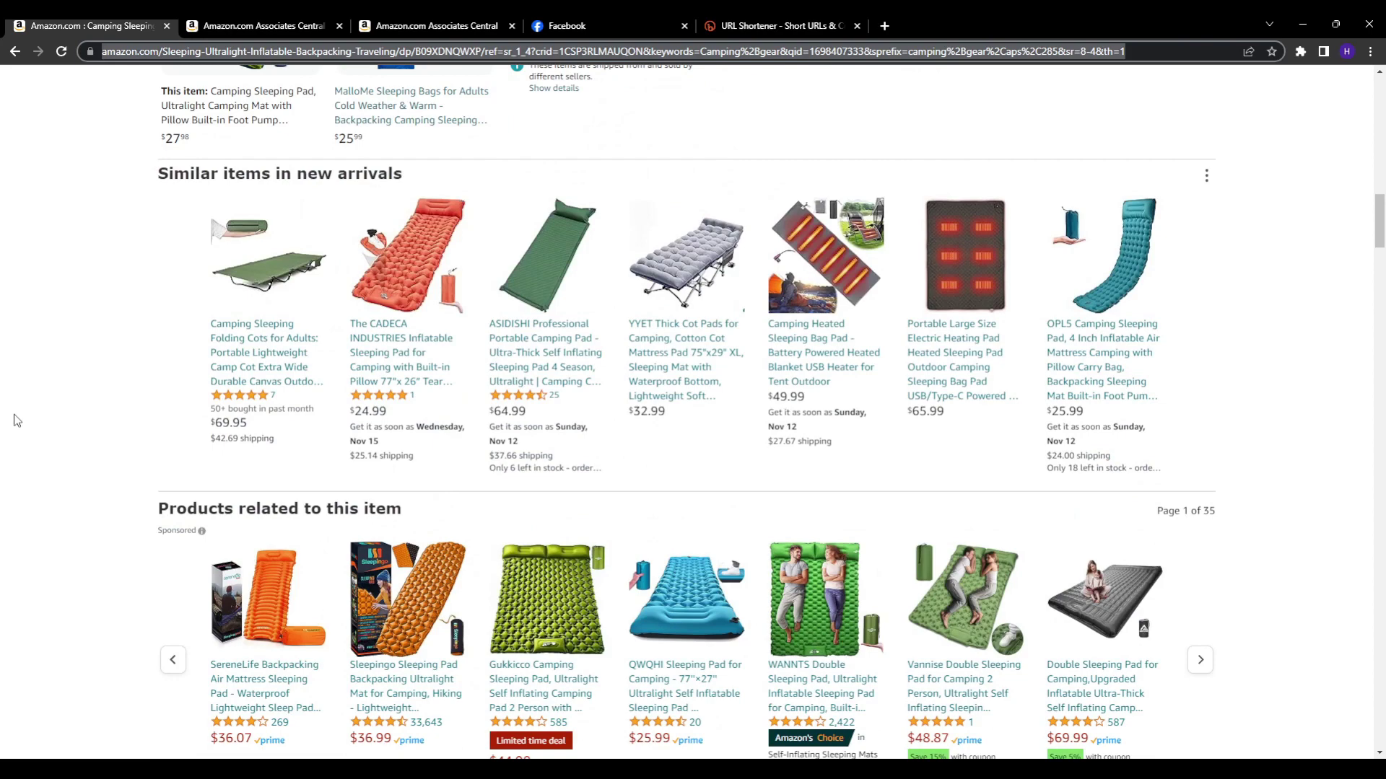
{"action": "scroll", "coordinate": [18, 421], "scroll_direction": "down", "scroll_amount": 6}
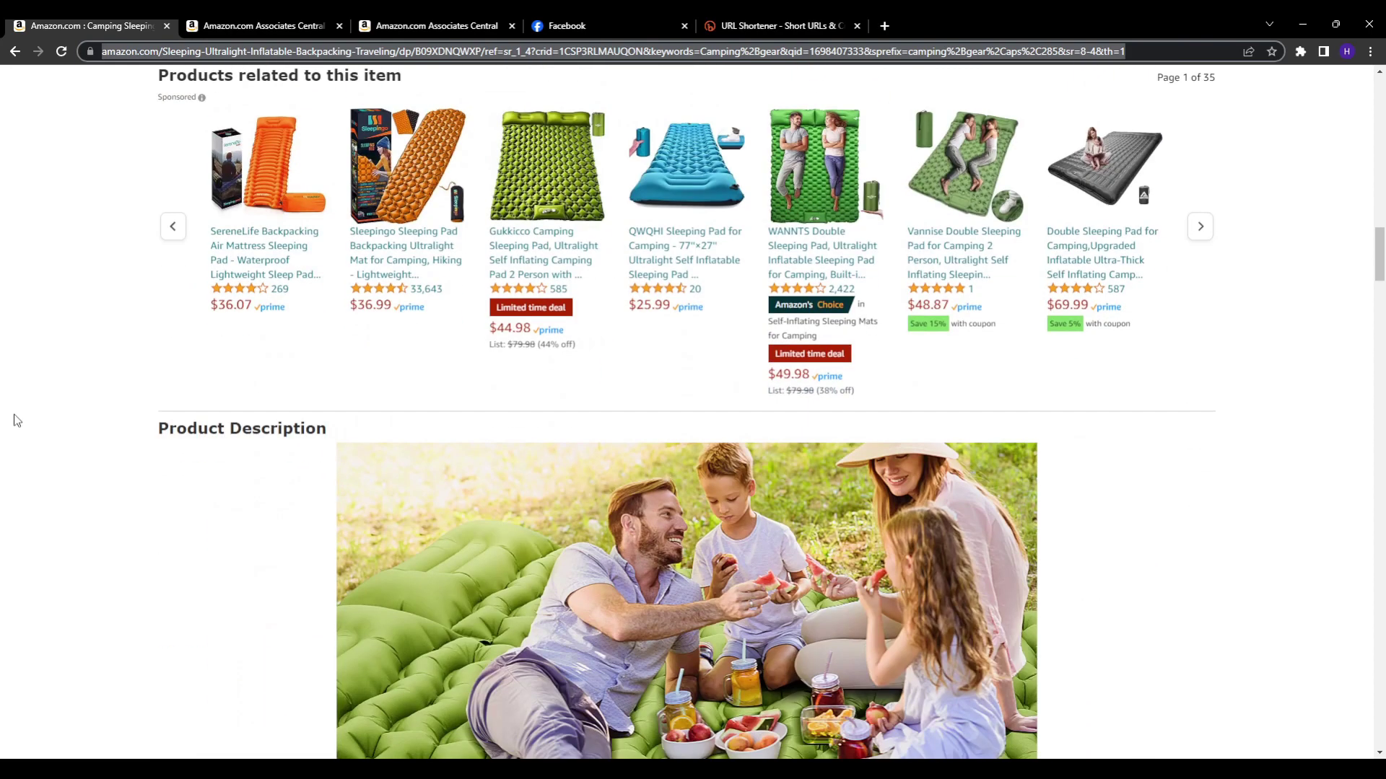
{"action": "scroll", "coordinate": [17, 420], "scroll_direction": "down", "scroll_amount": 14}
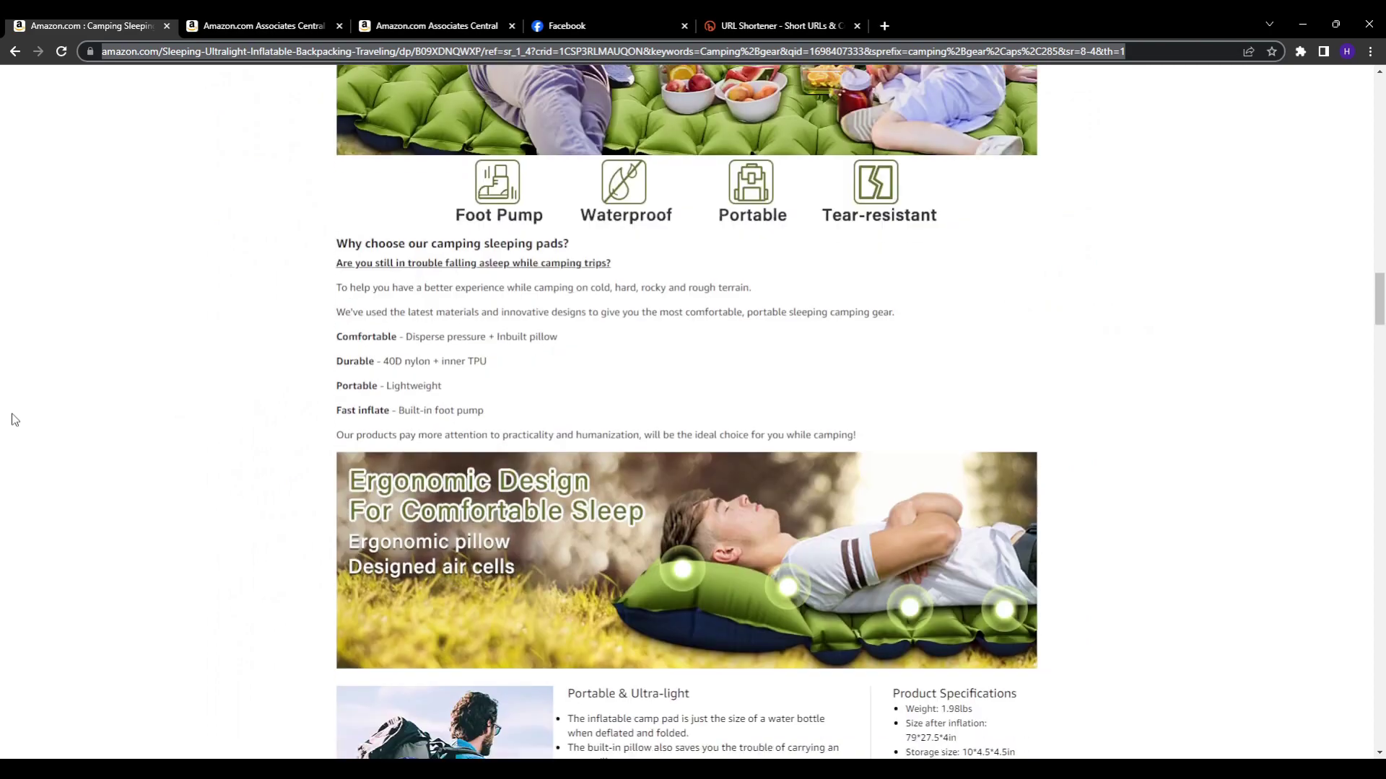
{"action": "scroll", "coordinate": [13, 420], "scroll_direction": "down", "scroll_amount": 4}
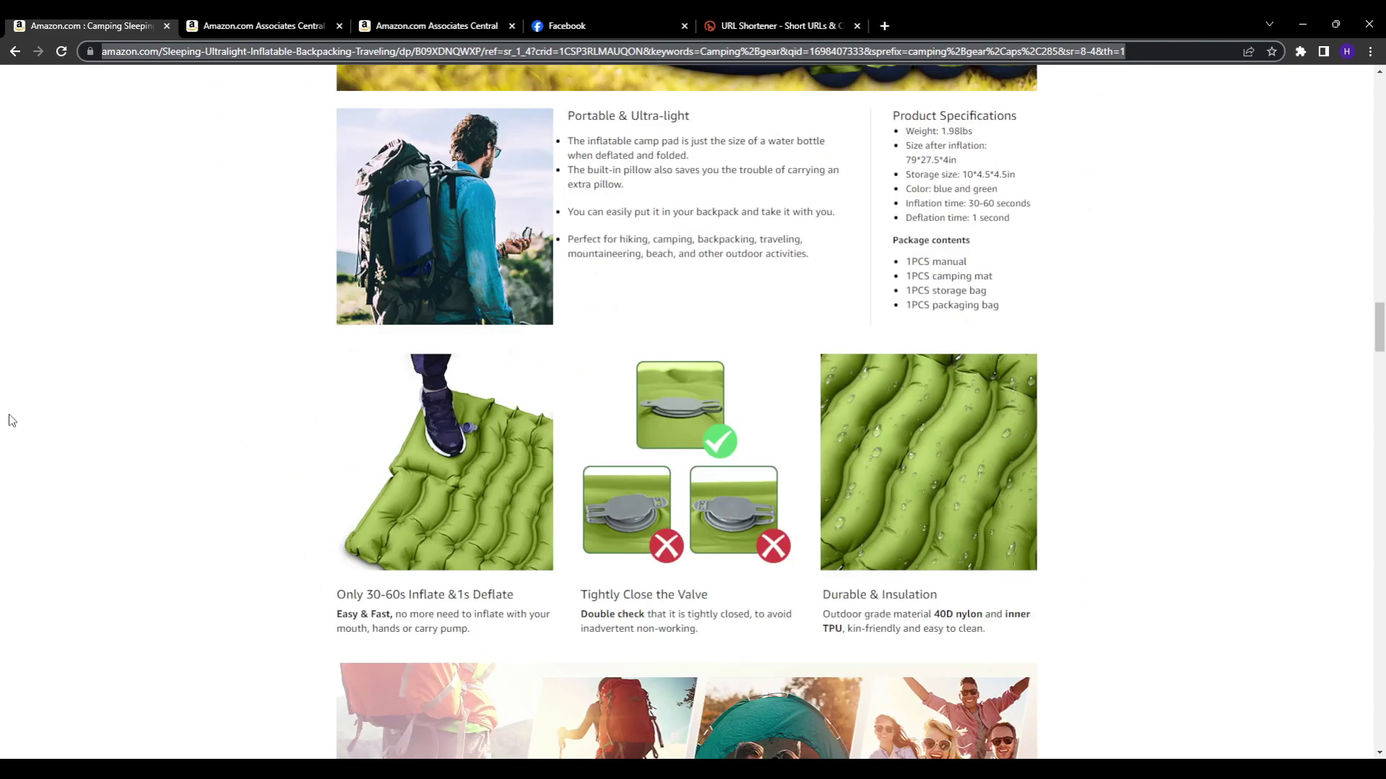
{"action": "scroll", "coordinate": [13, 421], "scroll_direction": "down", "scroll_amount": 3}
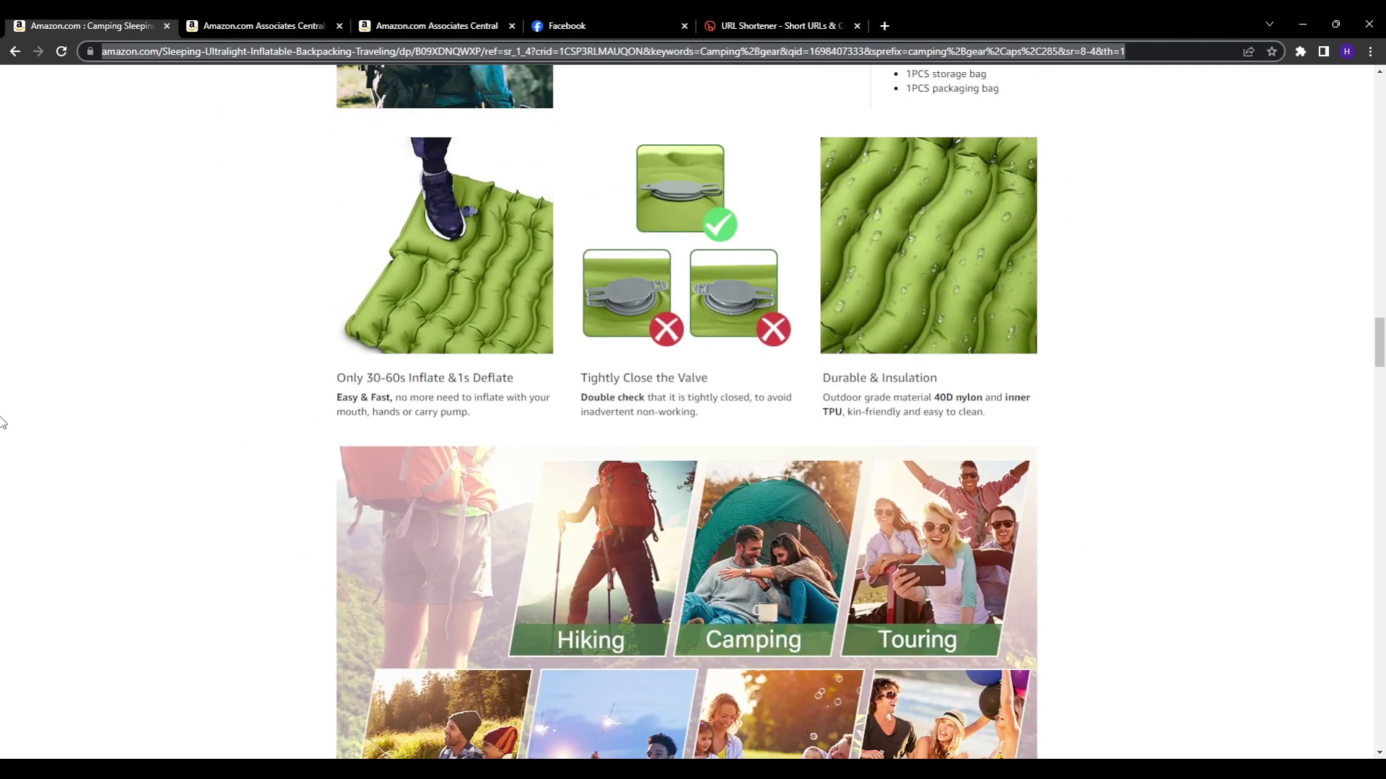
{"action": "scroll", "coordinate": [1, 423], "scroll_direction": "down", "scroll_amount": 9}
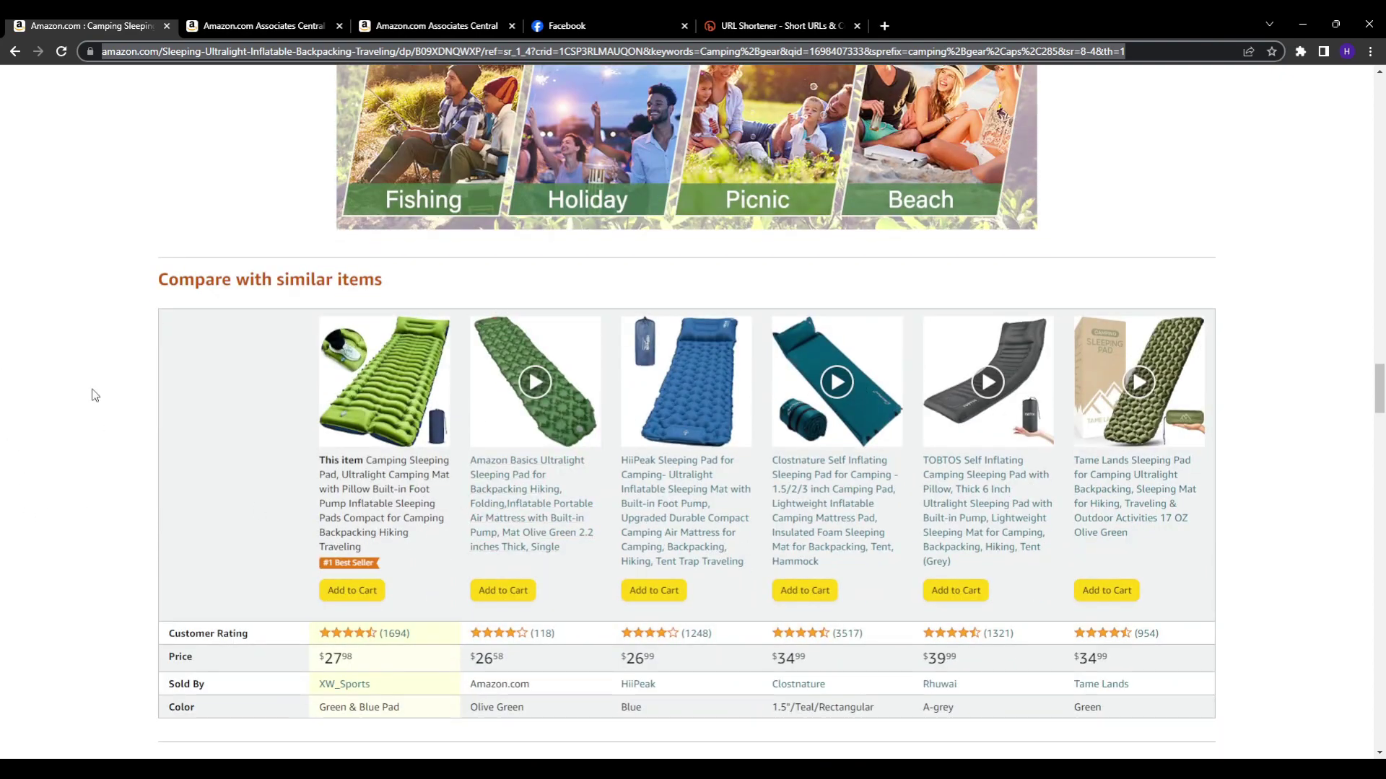
{"action": "left_click_drag", "start_coordinate": [1378, 394], "coordinate": [1378, 109]}
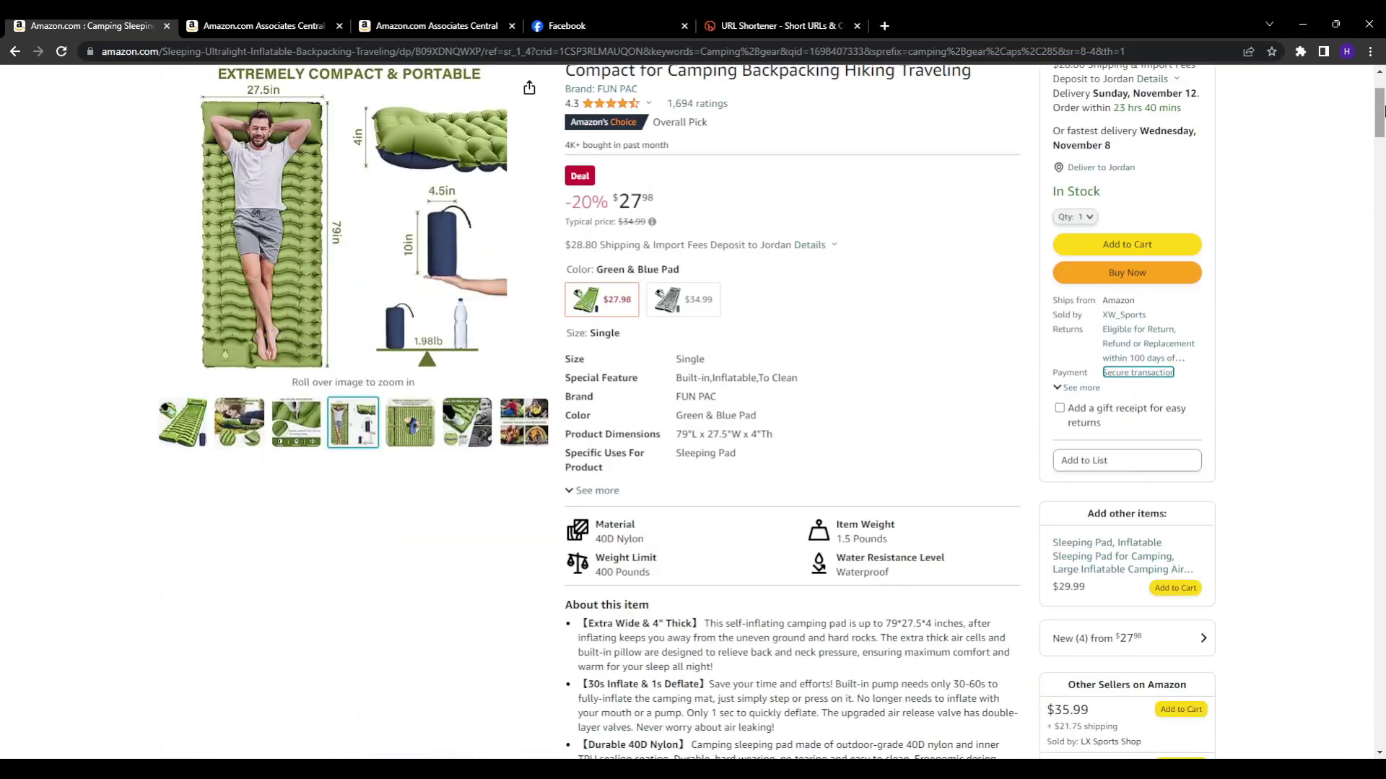
{"action": "scroll", "coordinate": [2, 601], "scroll_direction": "up", "scroll_amount": 2}
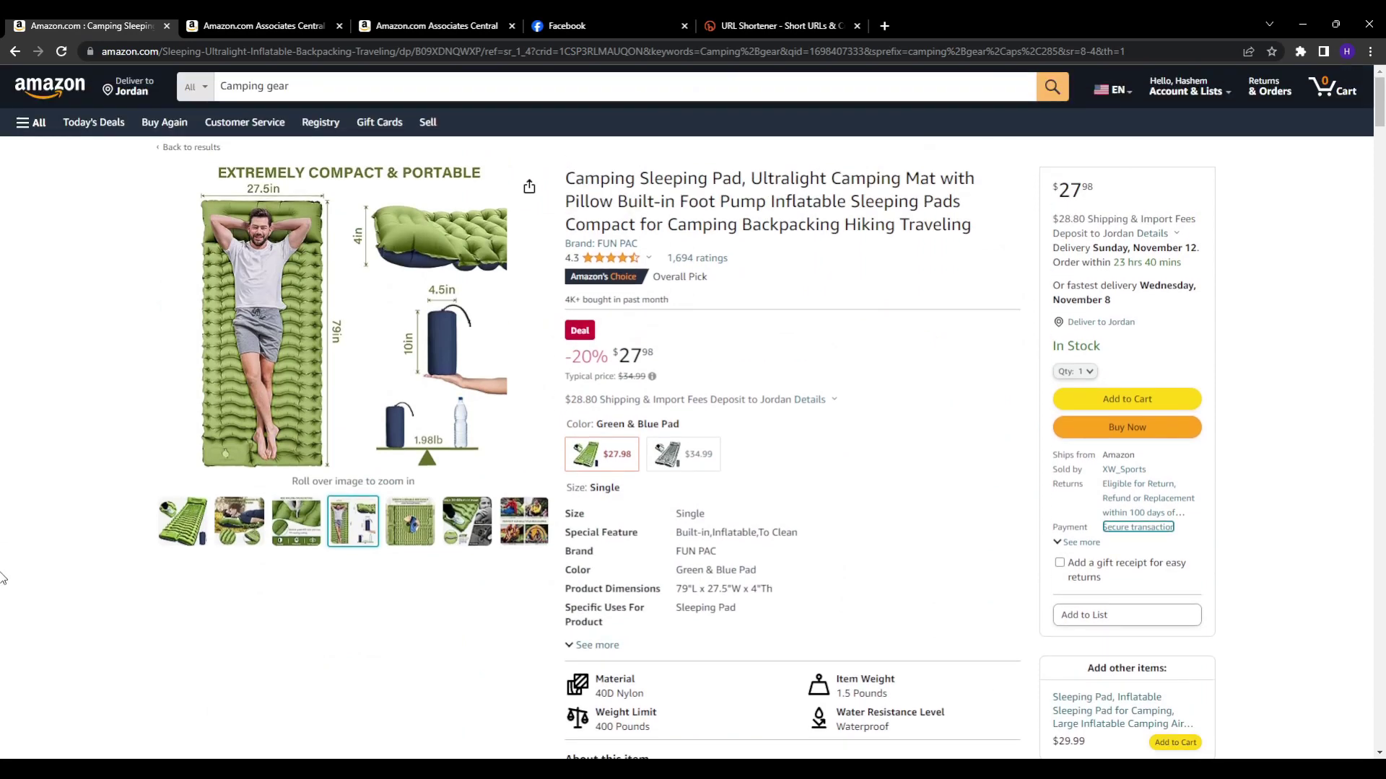
Close the Bitly URL Shortener browser tab
{"action": "left_click", "coordinate": [857, 26]}
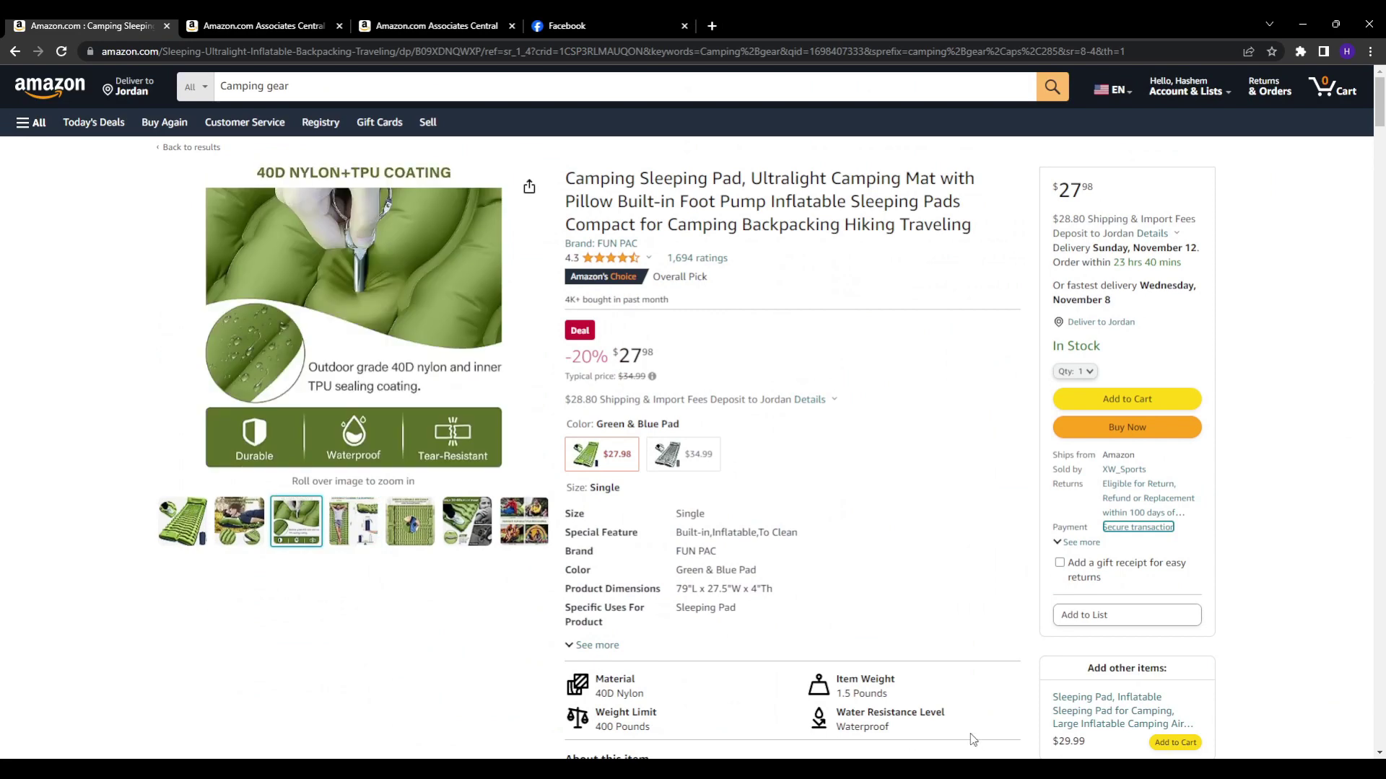